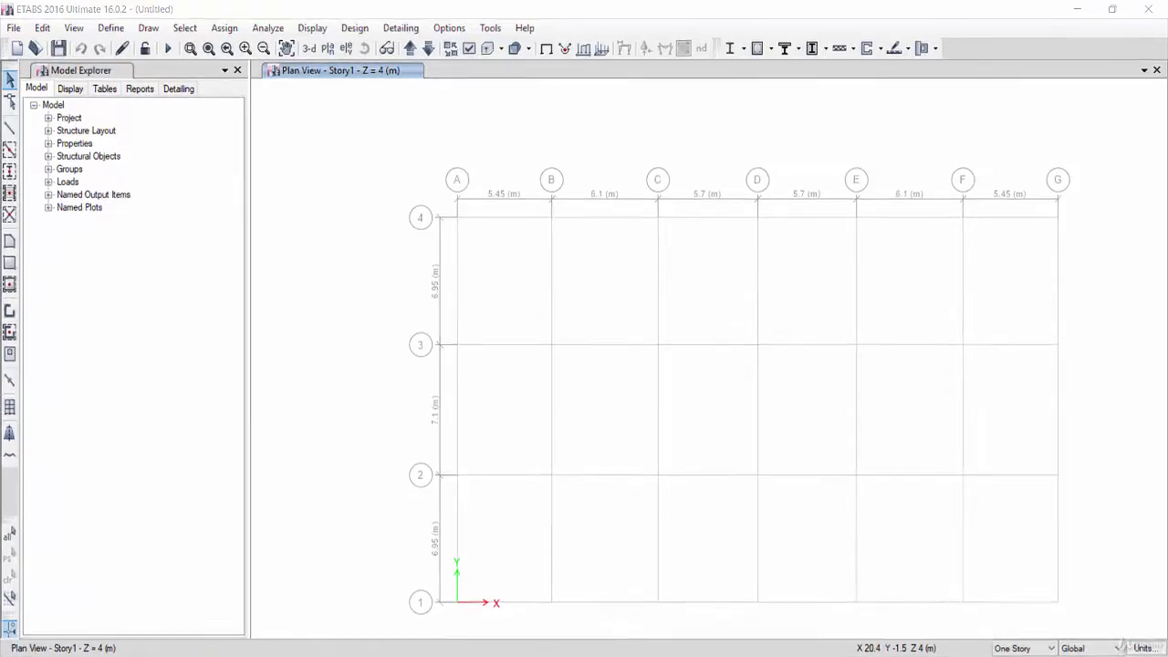
Switch to the PowerPoint project description, highlight the concrete and reinforcement strength lines, and return to ETABS
left_click(769, 649)
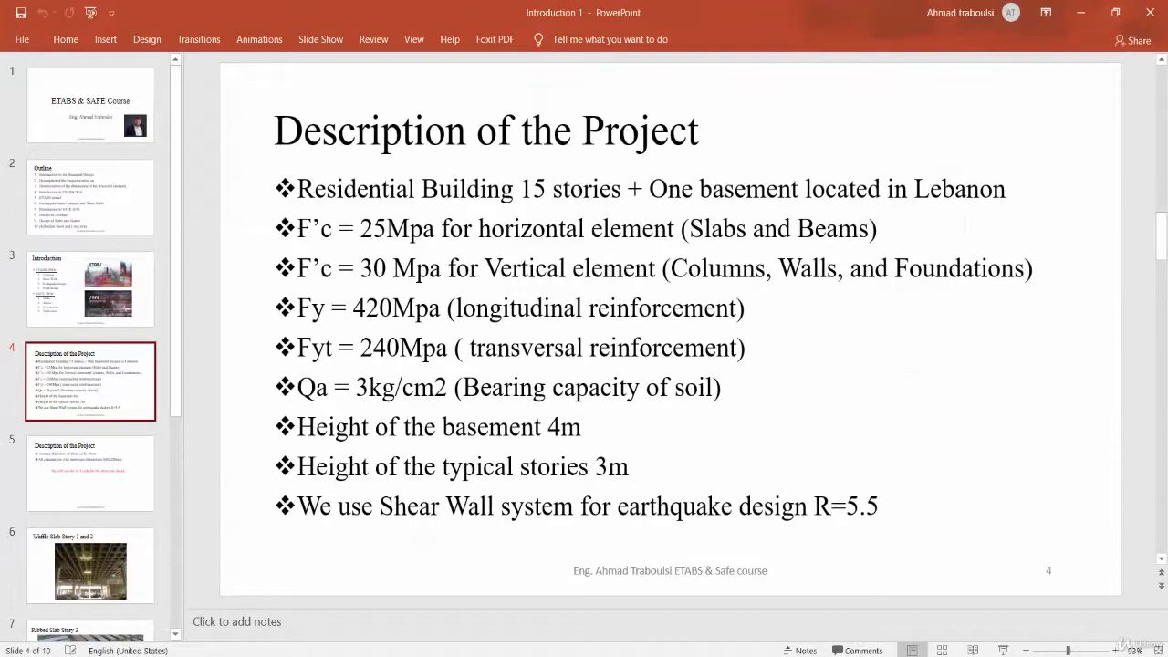
left_click_drag(299, 228, 754, 345)
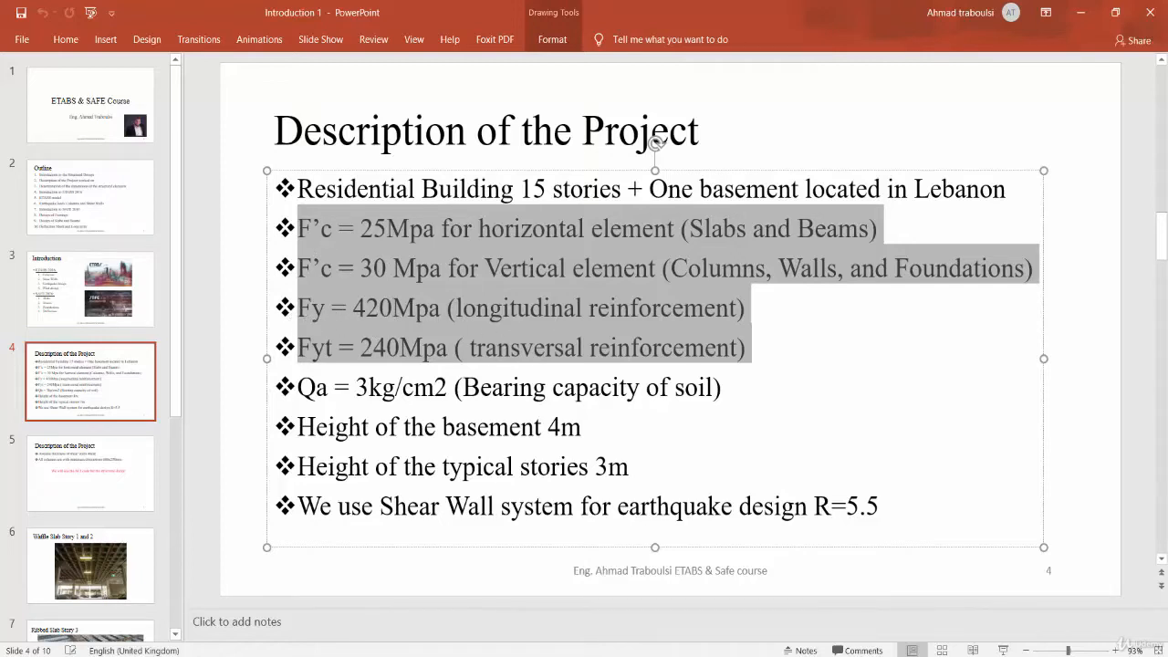
mouse_move(769, 655)
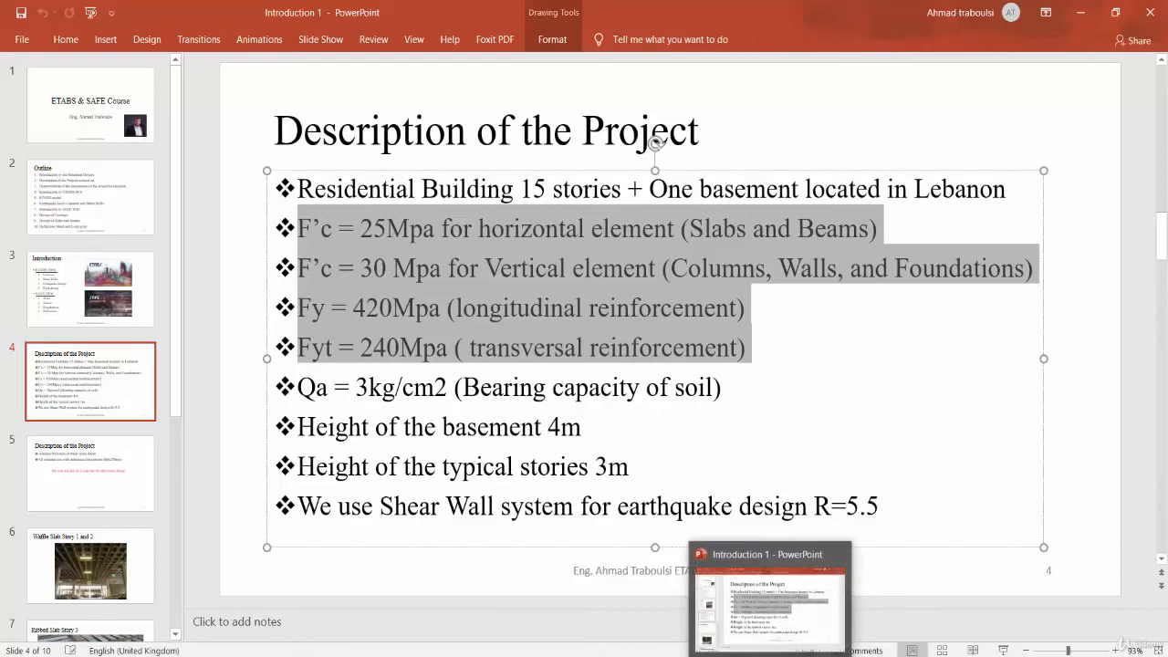
left_click(738, 654)
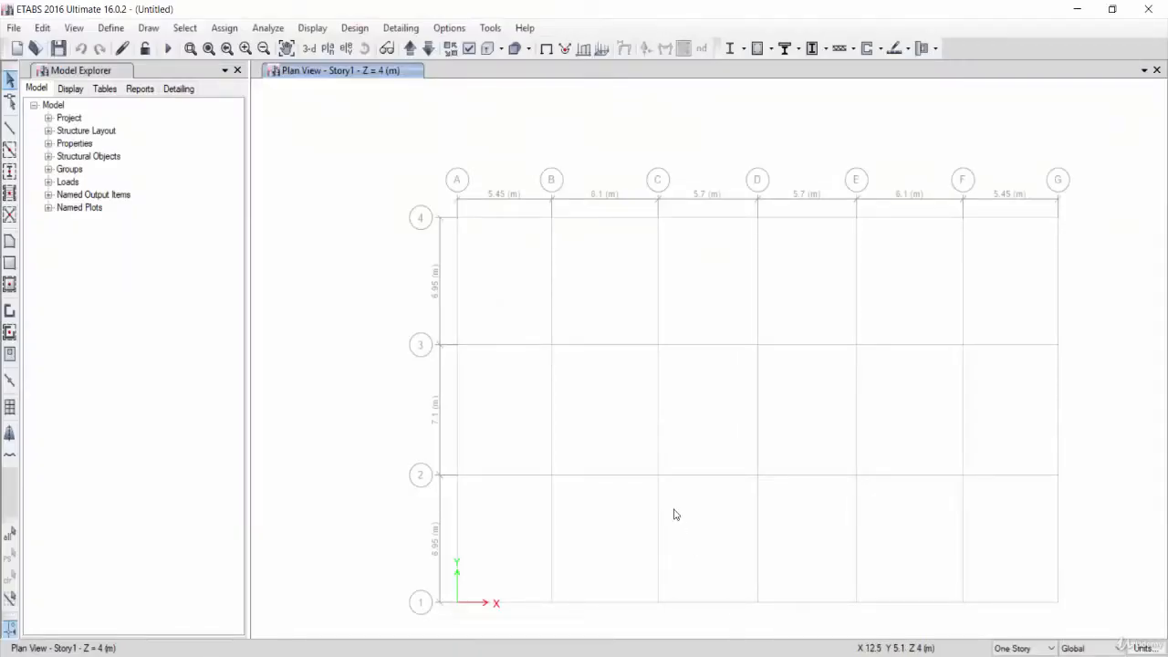
Rename the 4000Psi concrete material as F'c 25 and set its weight per unit volume to 25 kN/m³
left_click(110, 28)
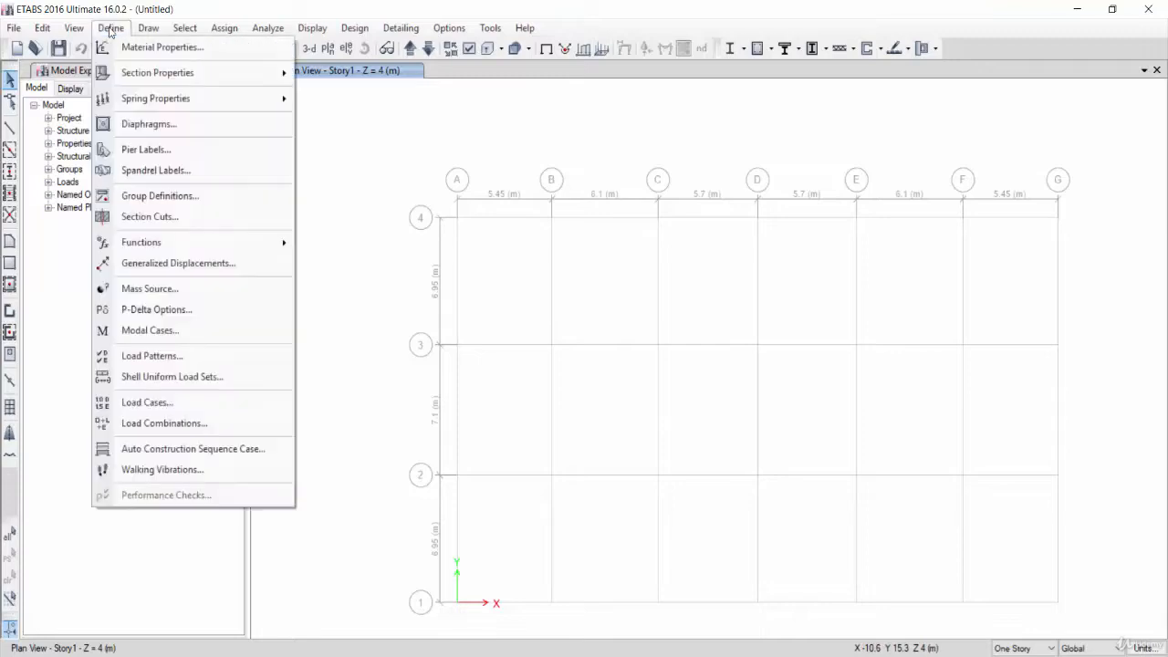
left_click(110, 32)
left_click(105, 31)
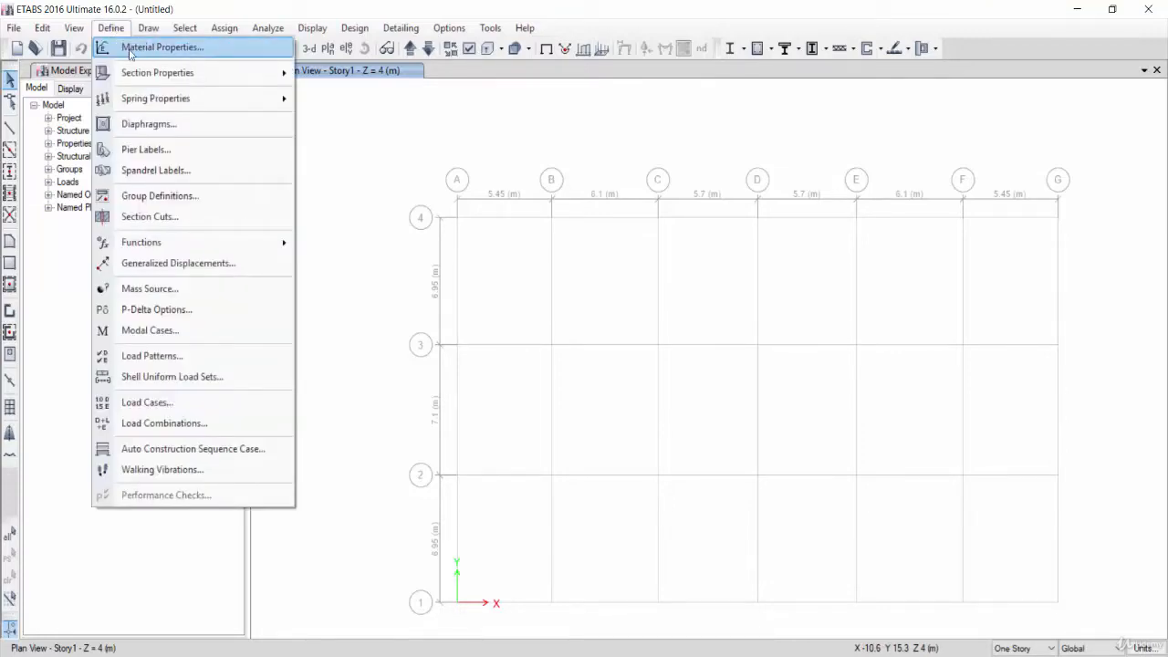
left_click(140, 50)
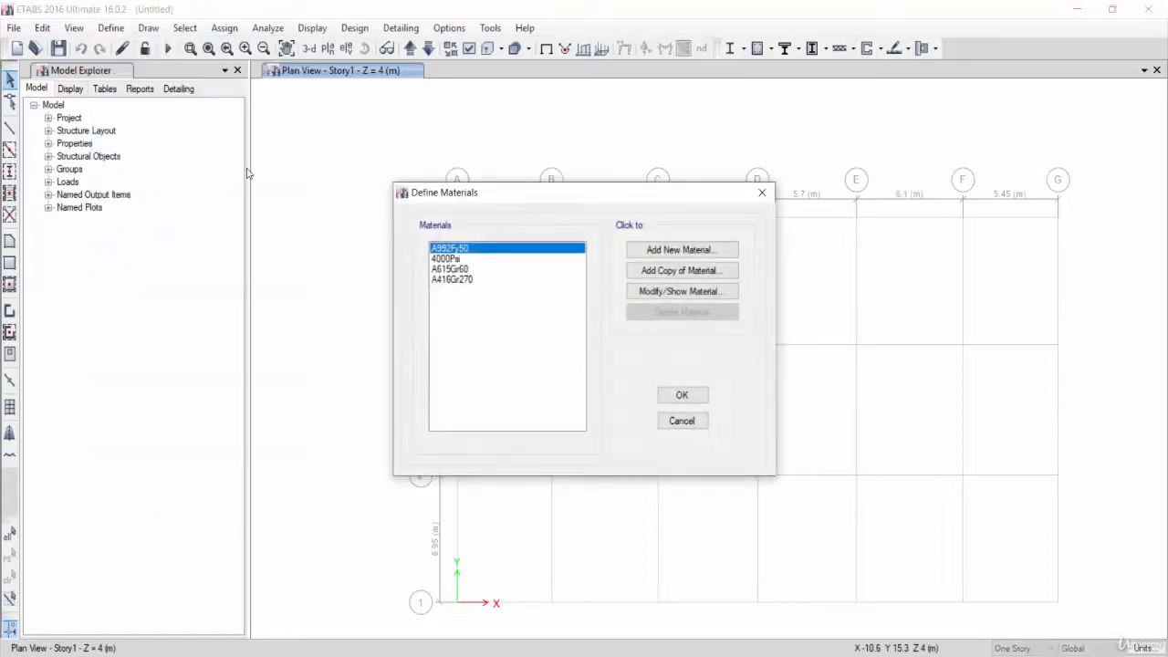
left_click(440, 260)
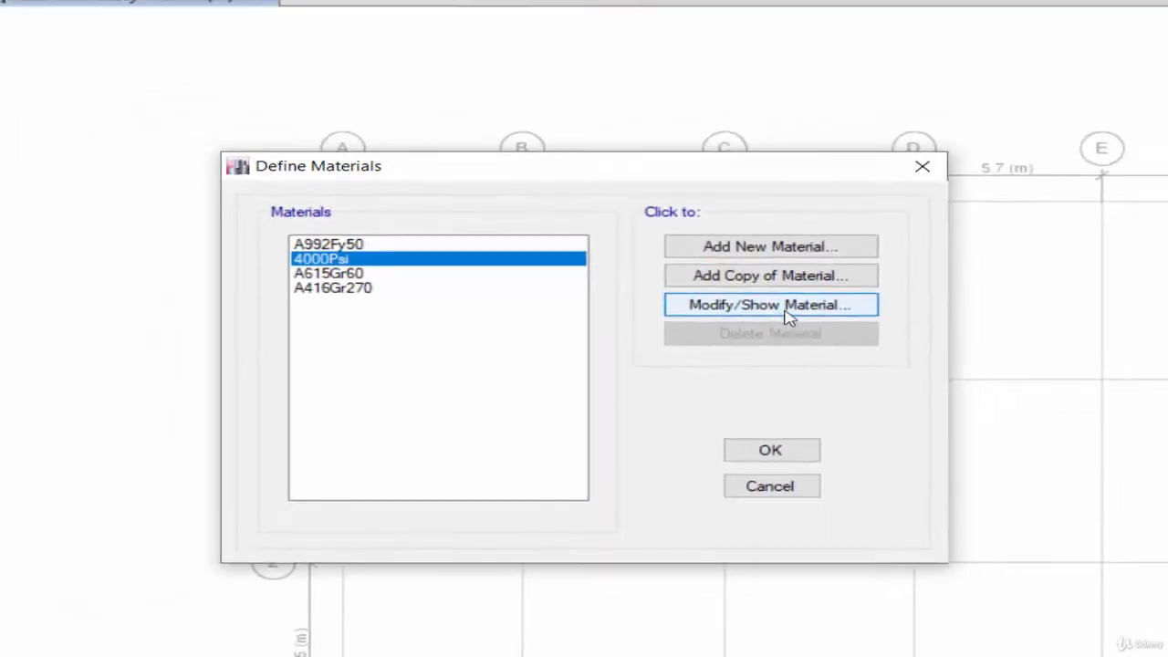
left_click(787, 311)
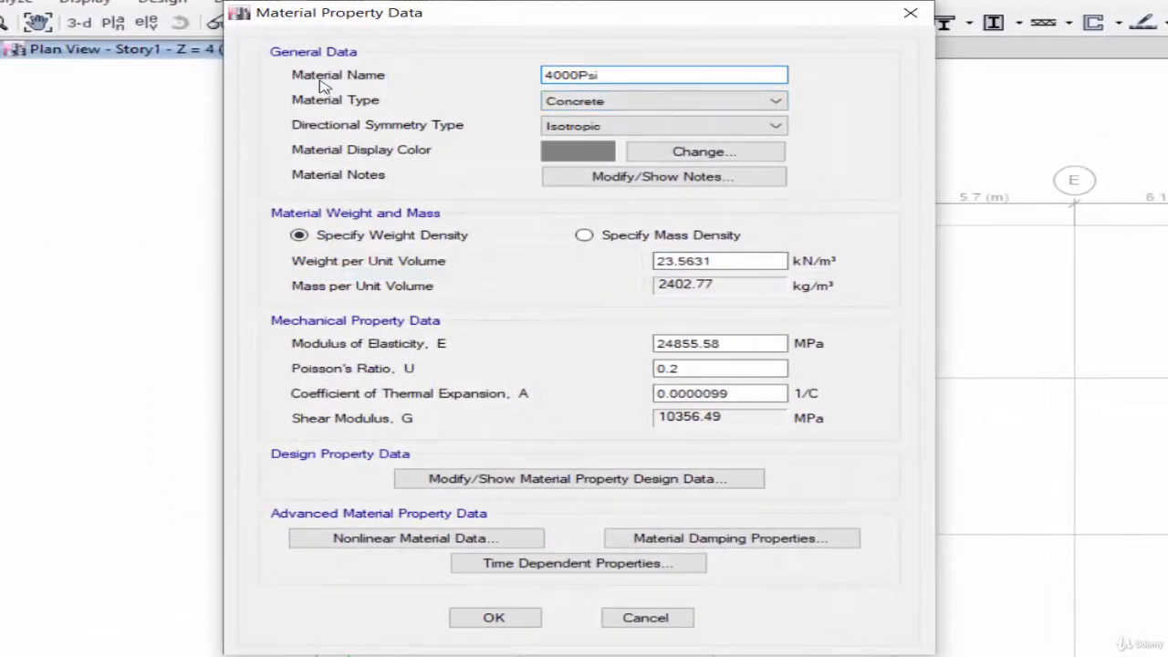
left_click_drag(621, 78, 385, 82)
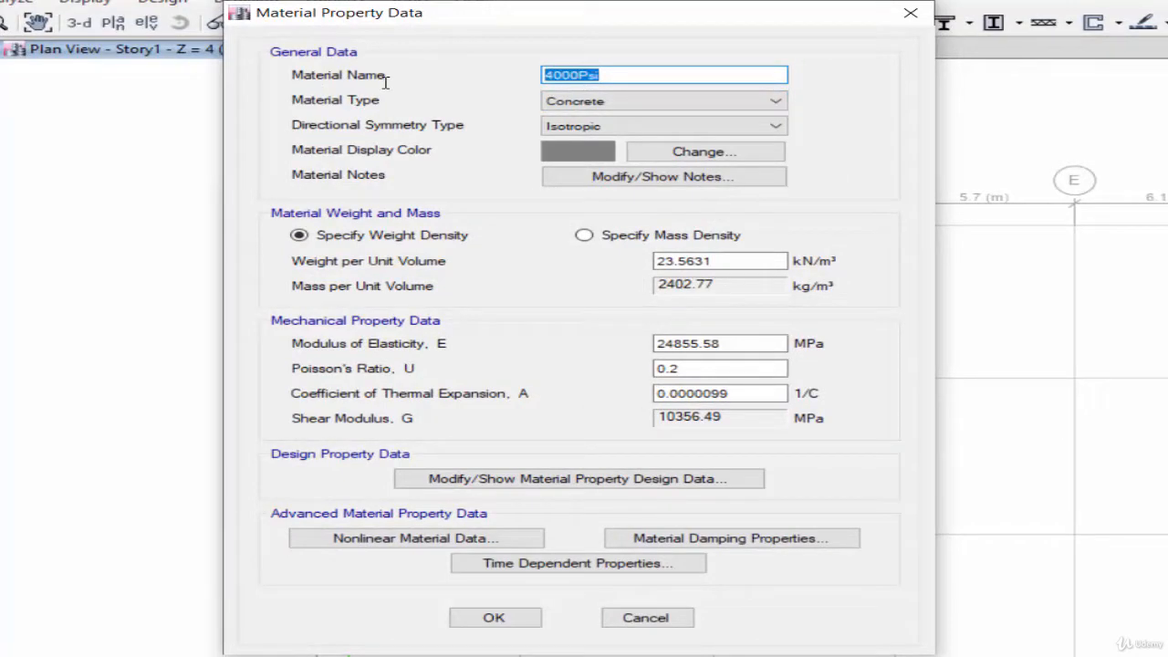
type("F'c 25")
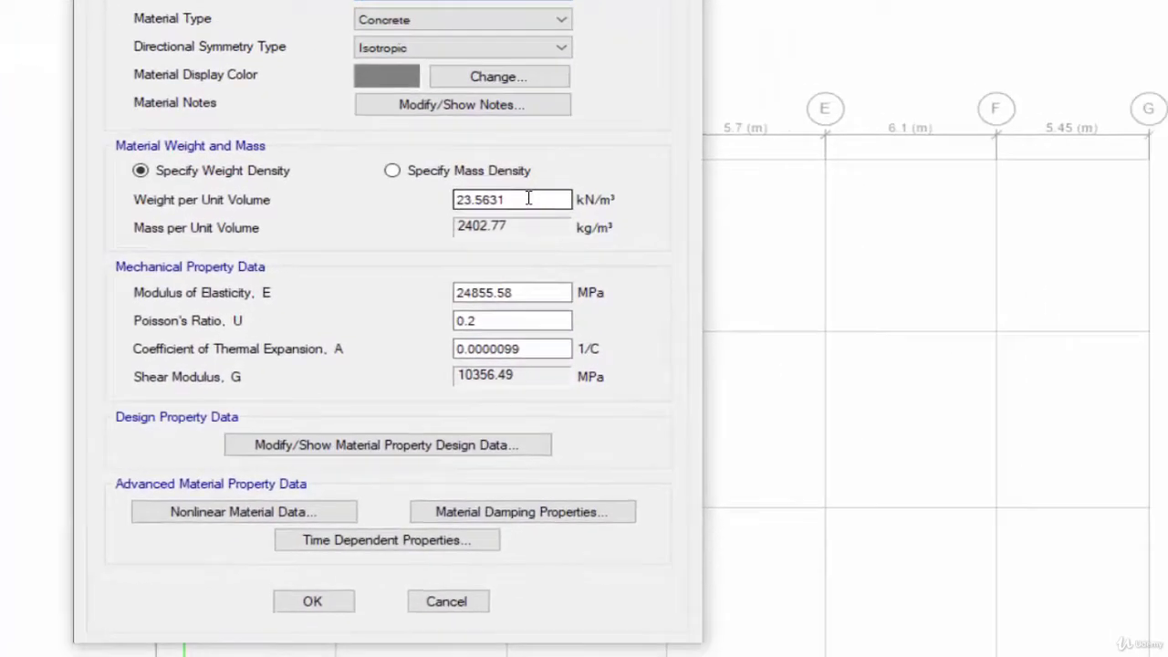
left_click_drag(686, 245, 546, 248)
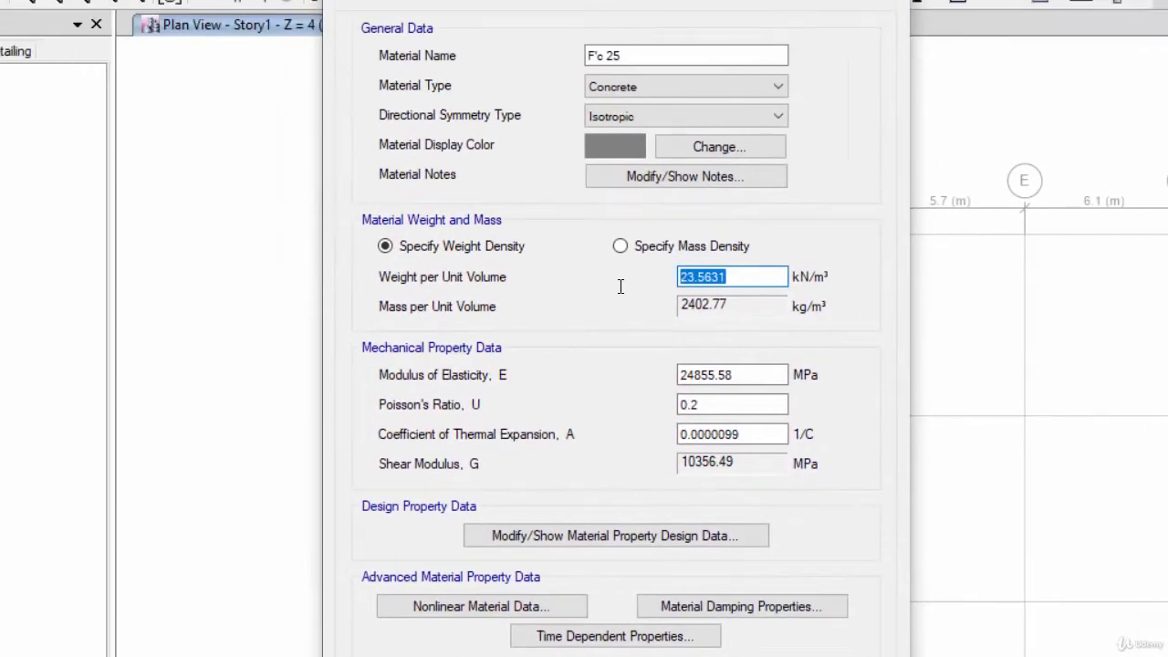
type("25")
Calculate the modulus of elasticity for the F'c 25 concrete in Calculator as 4700 × √25
left_click_drag(766, 375, 402, 379)
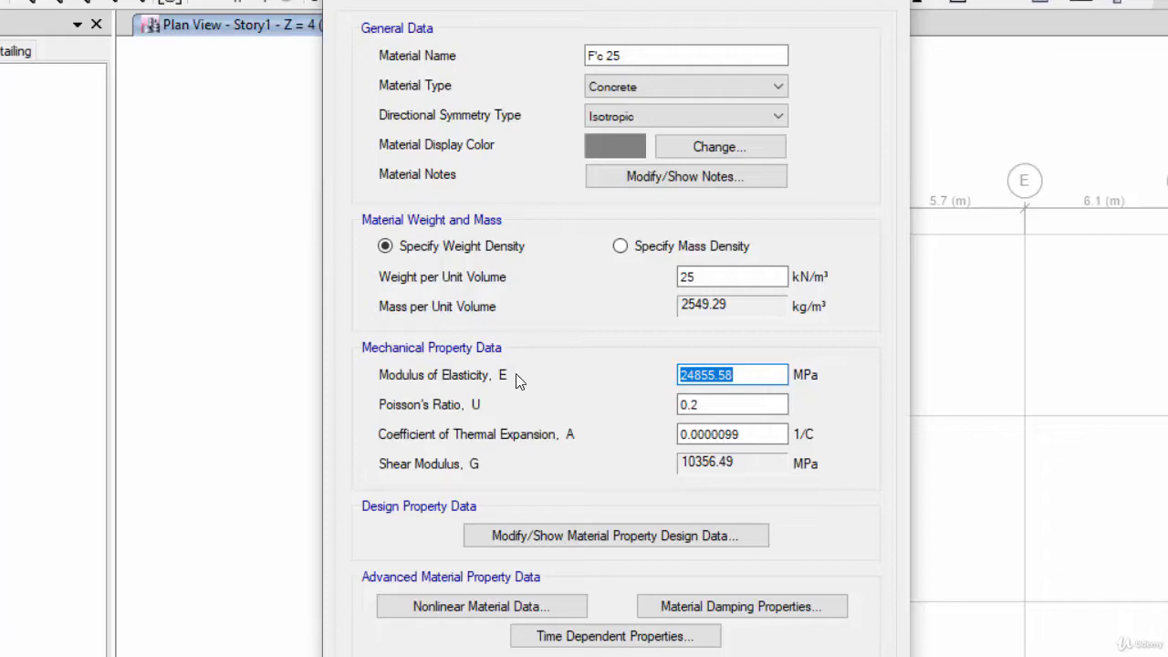
left_click(728, 376)
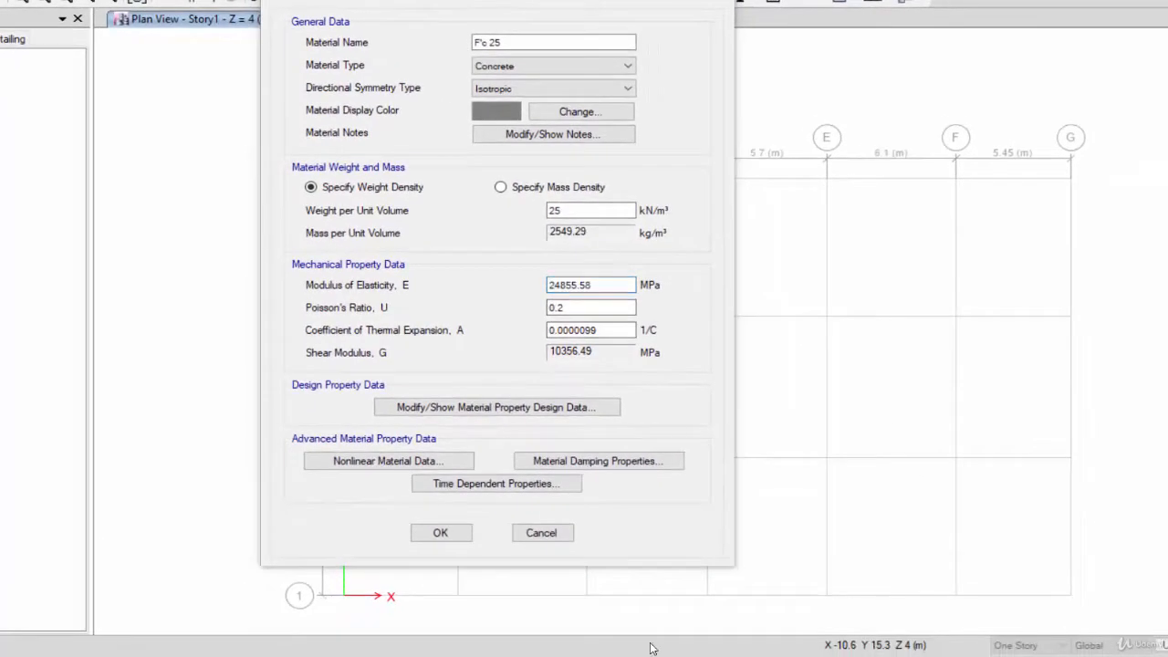
left_click(653, 650)
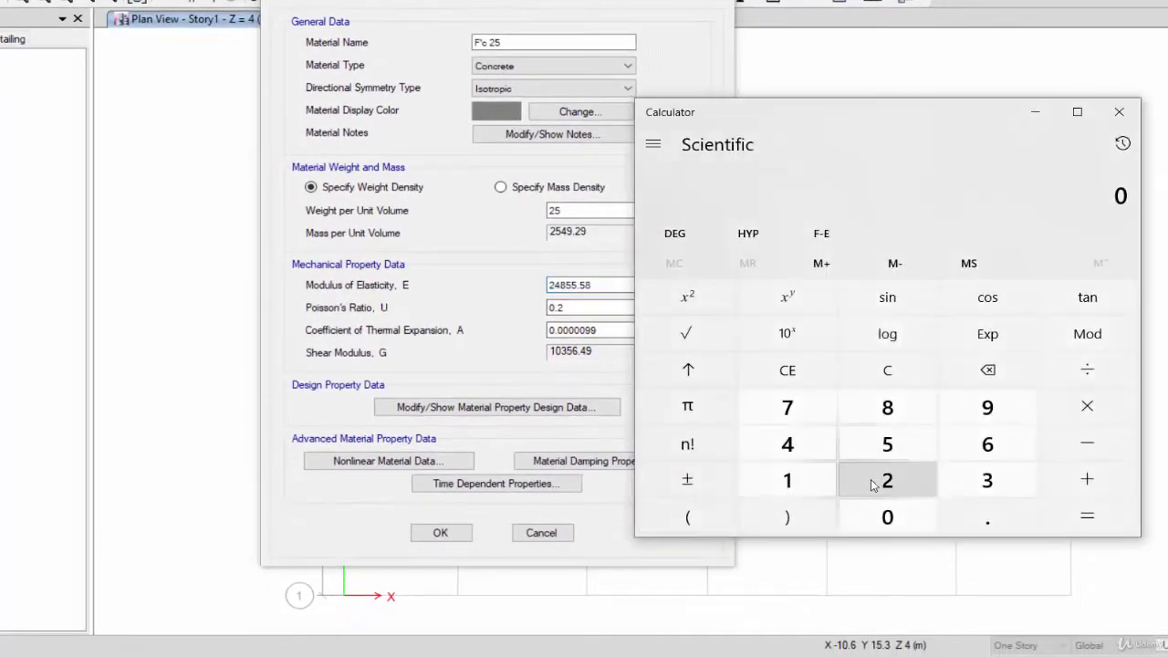
left_click(800, 445)
left_click(790, 410)
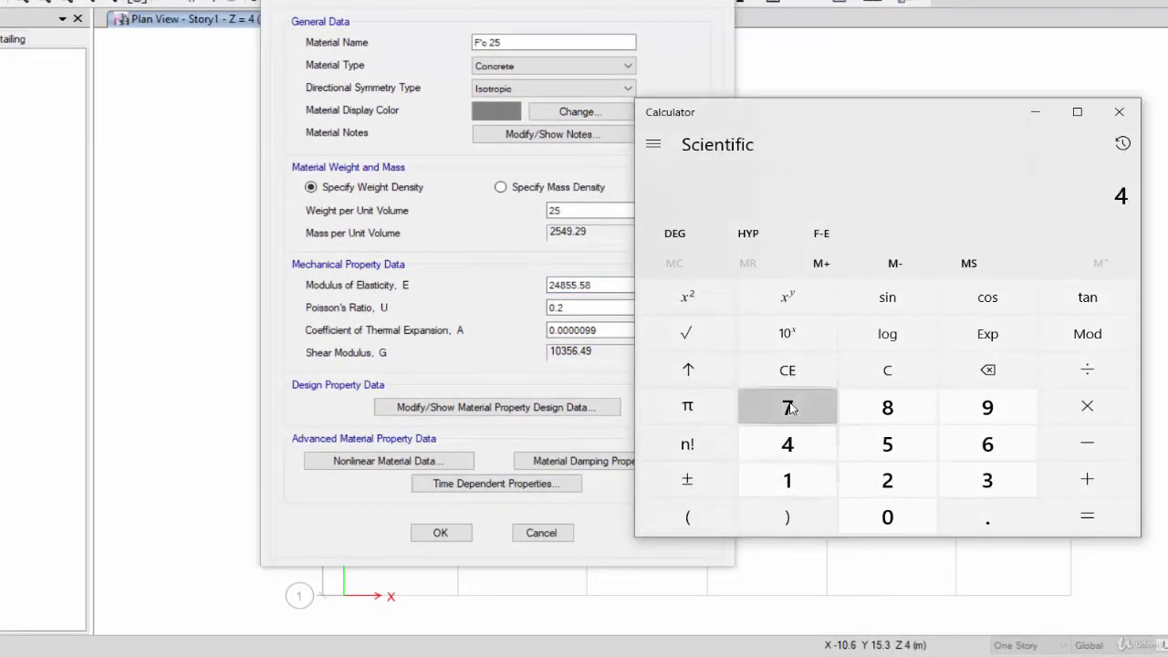
left_click(888, 517)
left_click(888, 517)
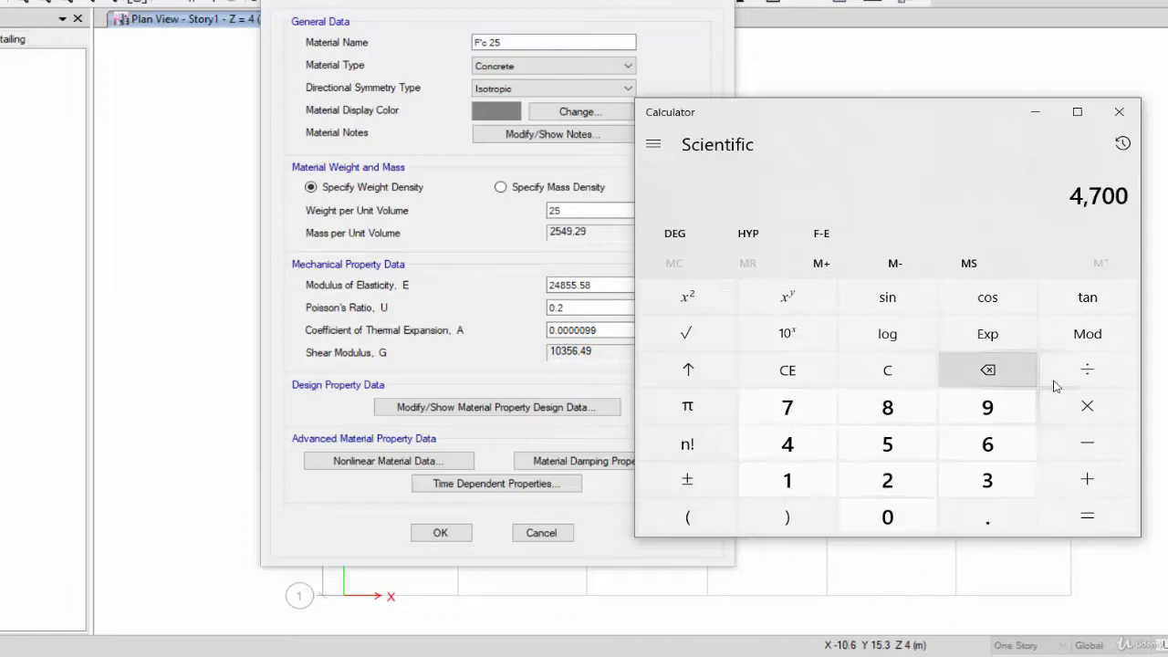
left_click(1076, 415)
left_click(887, 480)
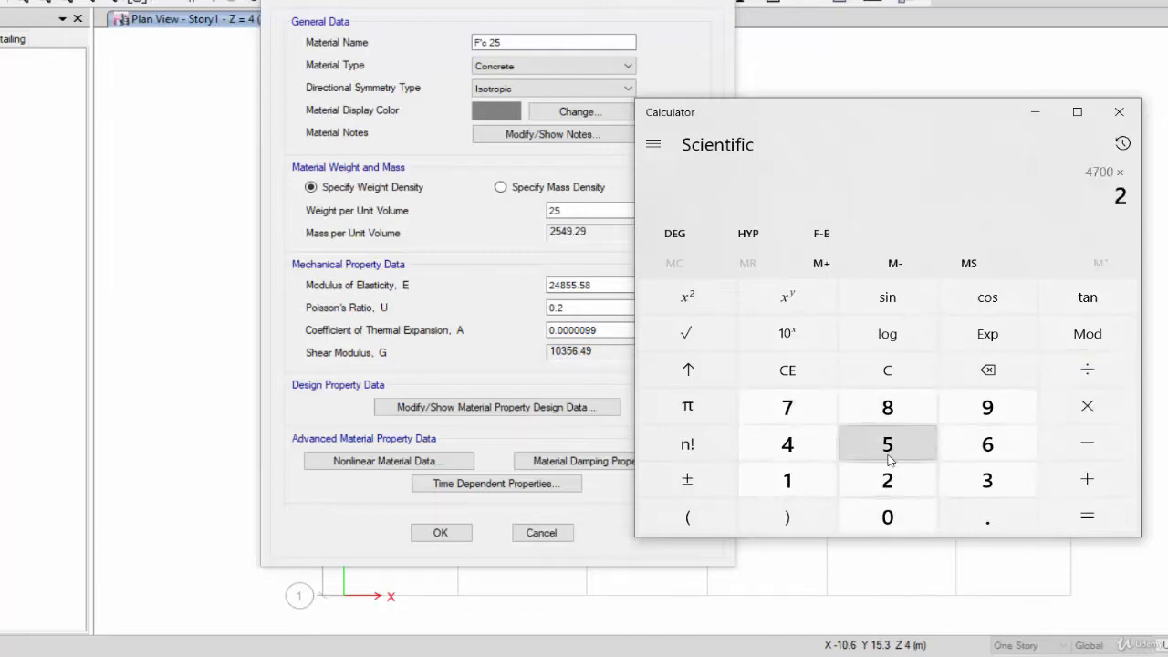
left_click(887, 443)
left_click(703, 338)
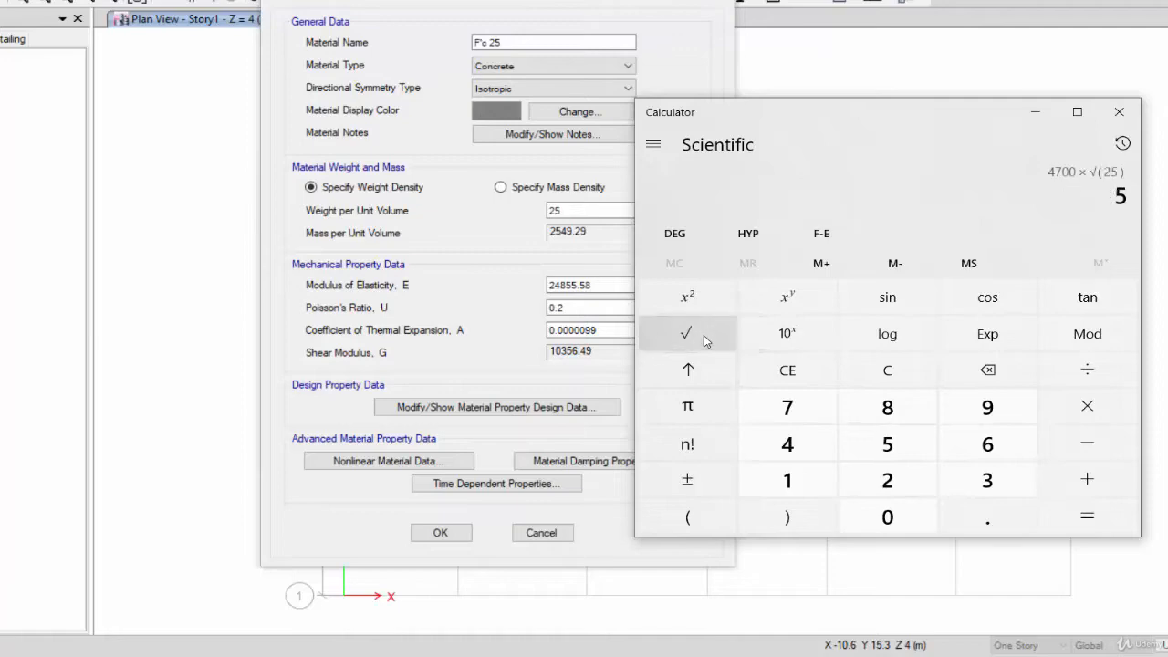
left_click(1099, 522)
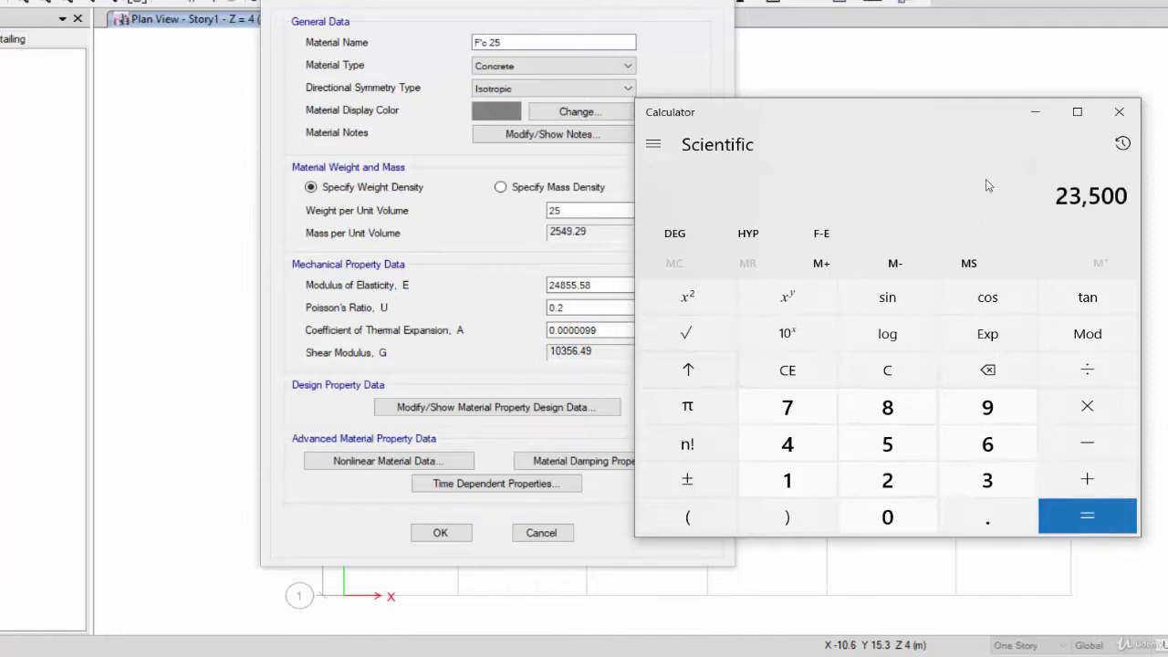
Set the modulus of elasticity of the F'c 25 material to 23500 MPa
left_click_drag(896, 118, 1012, 105)
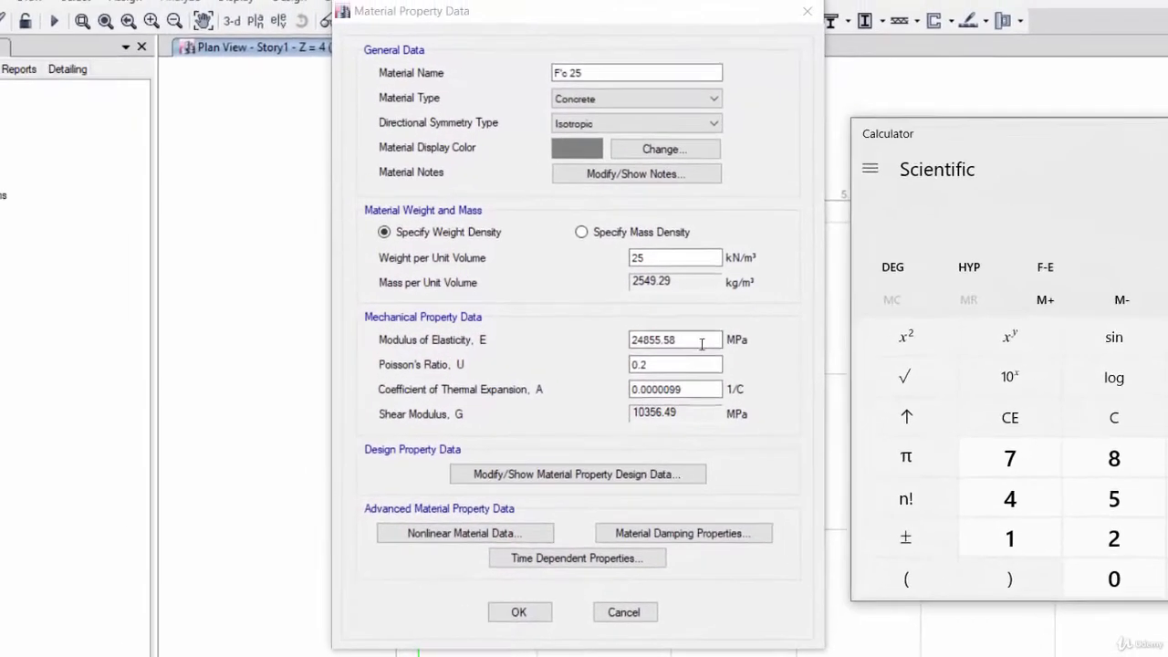
left_click_drag(609, 286, 532, 291)
type("23")
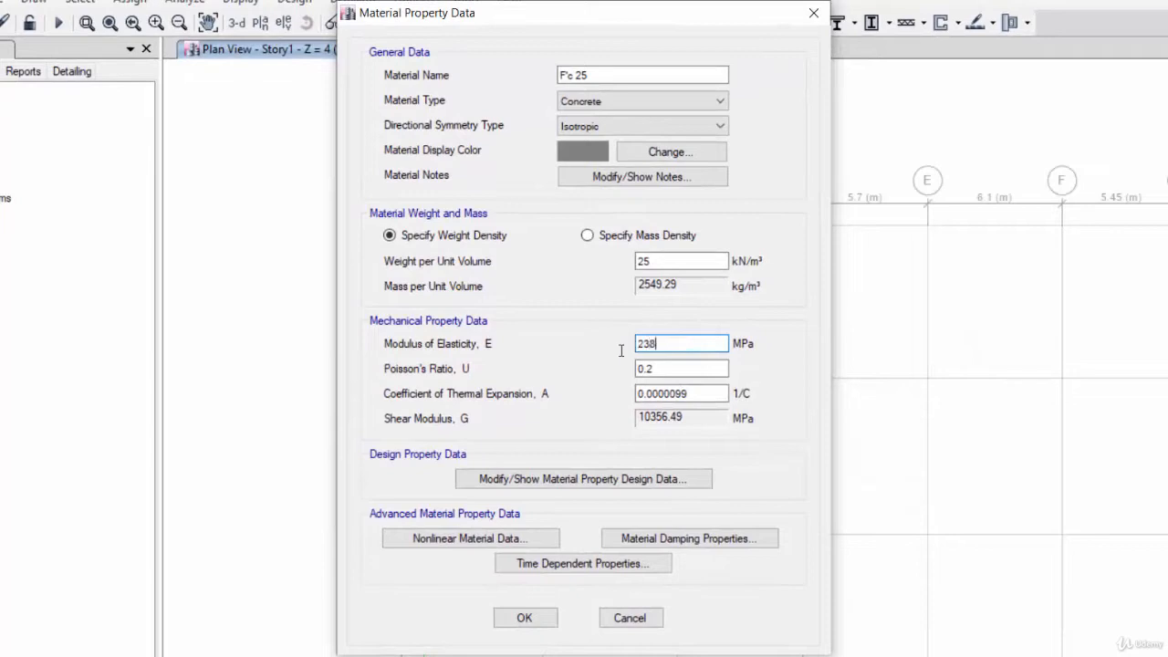
type("500")
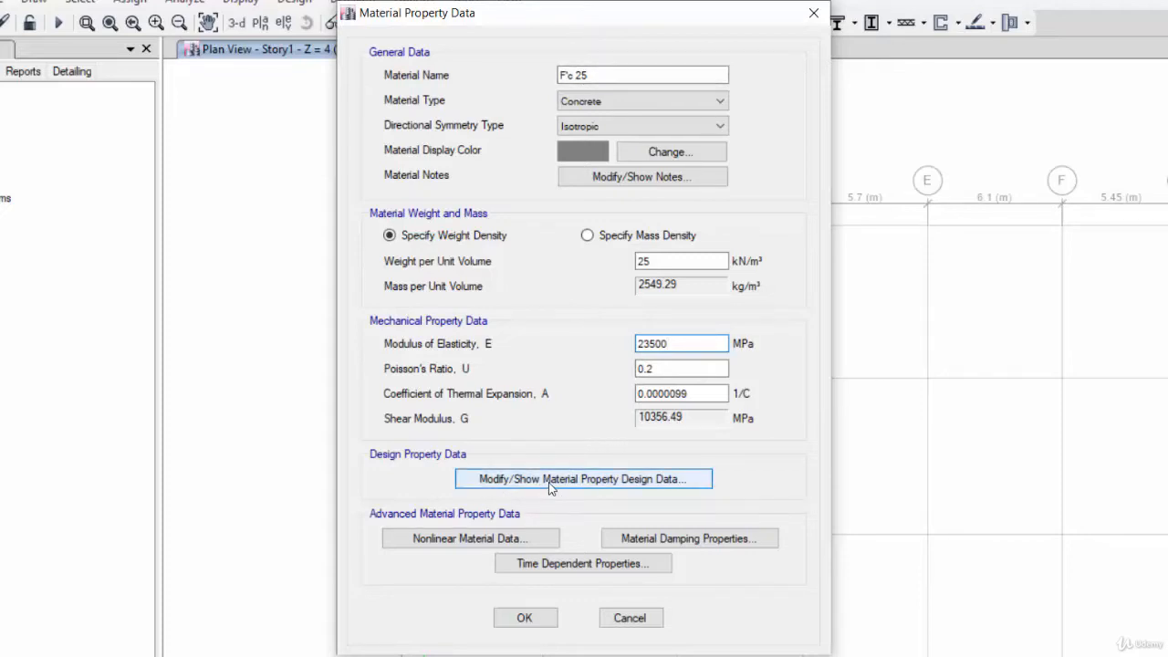
Set the specified concrete compressive strength of F'c 25 to 25 MPa and save the material
left_click(634, 478)
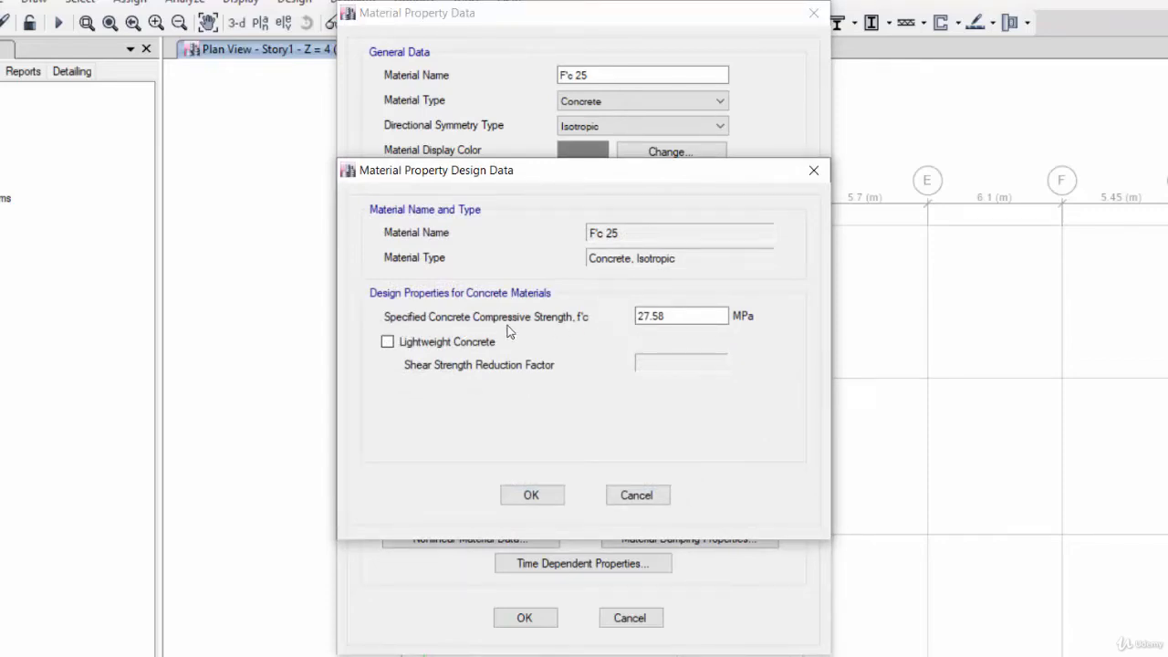
left_click(688, 316)
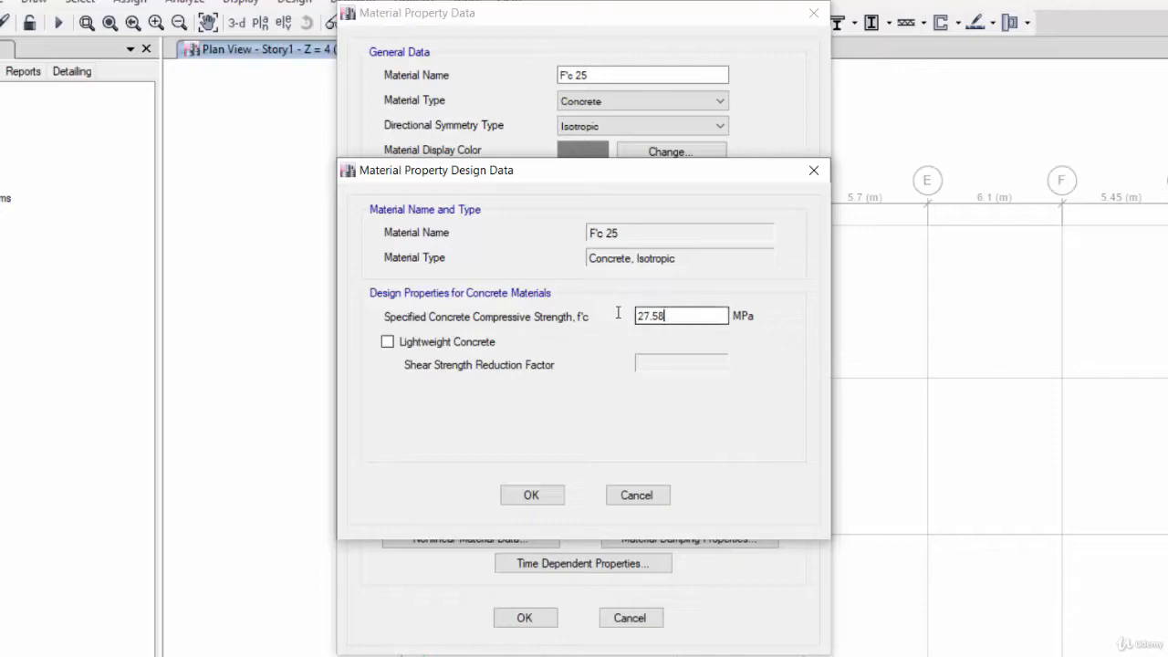
key("ctrl+a")
type("25")
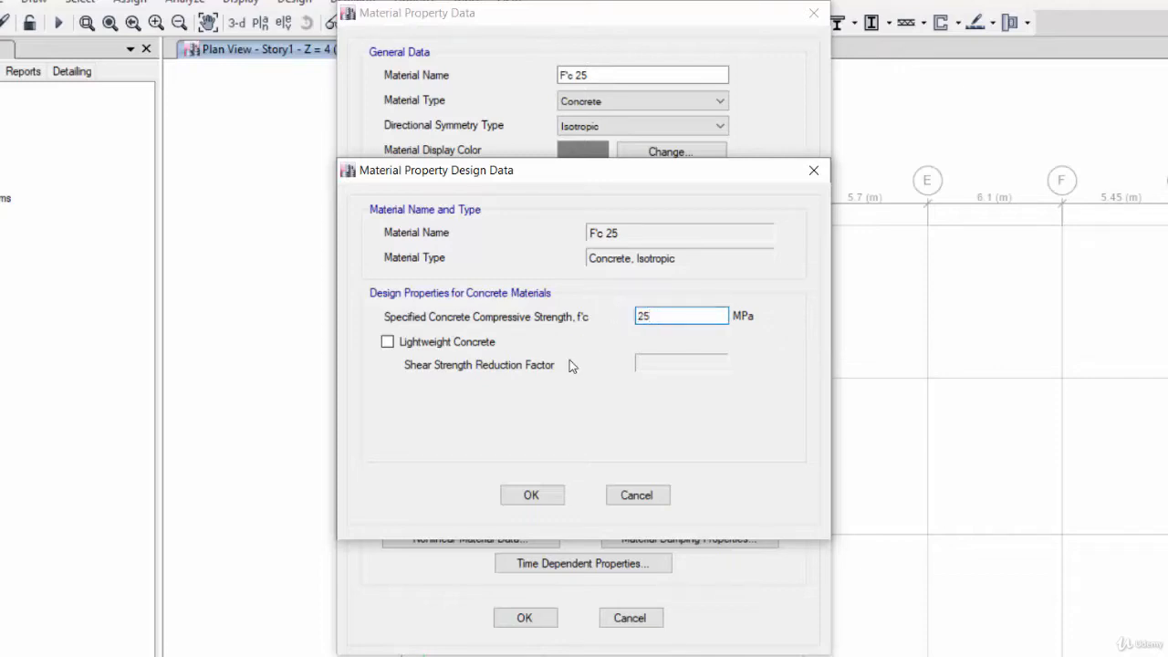
left_click(530, 494)
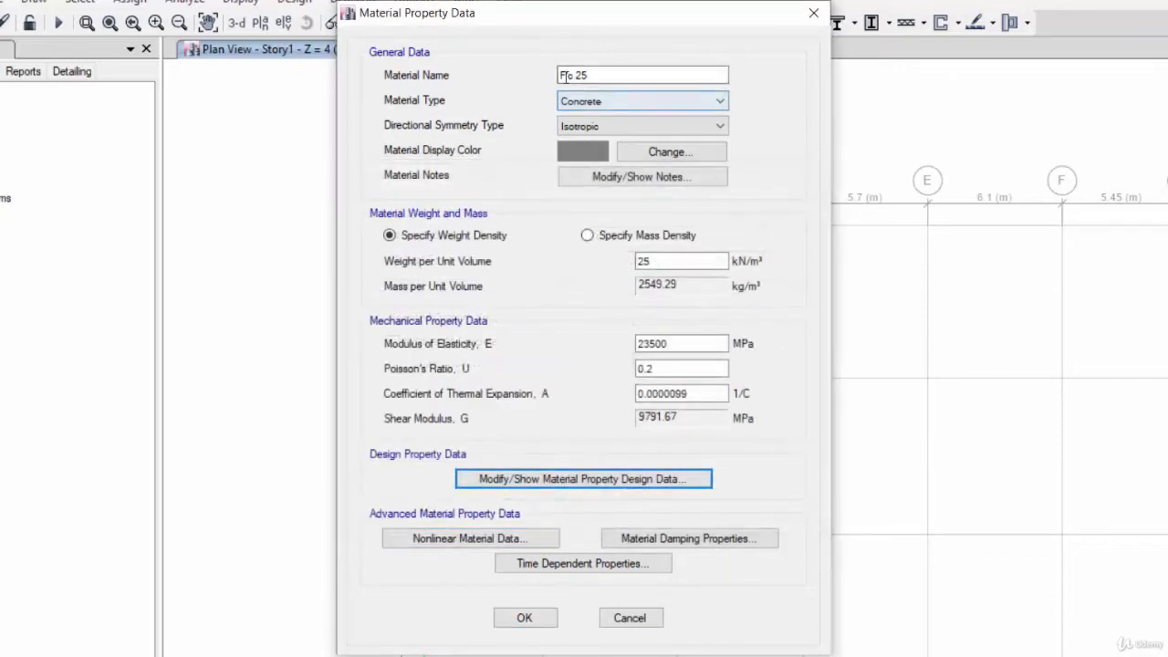
left_click(527, 607)
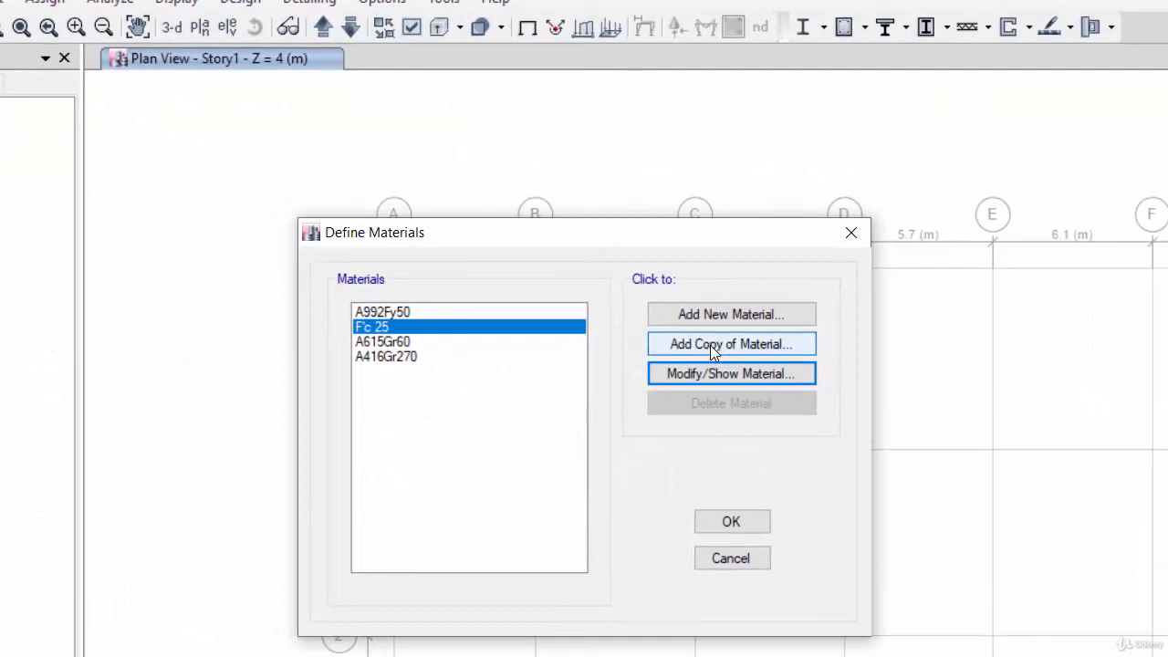
Add a copy of the F'c 25 material and name it F'c 30
left_click(710, 345)
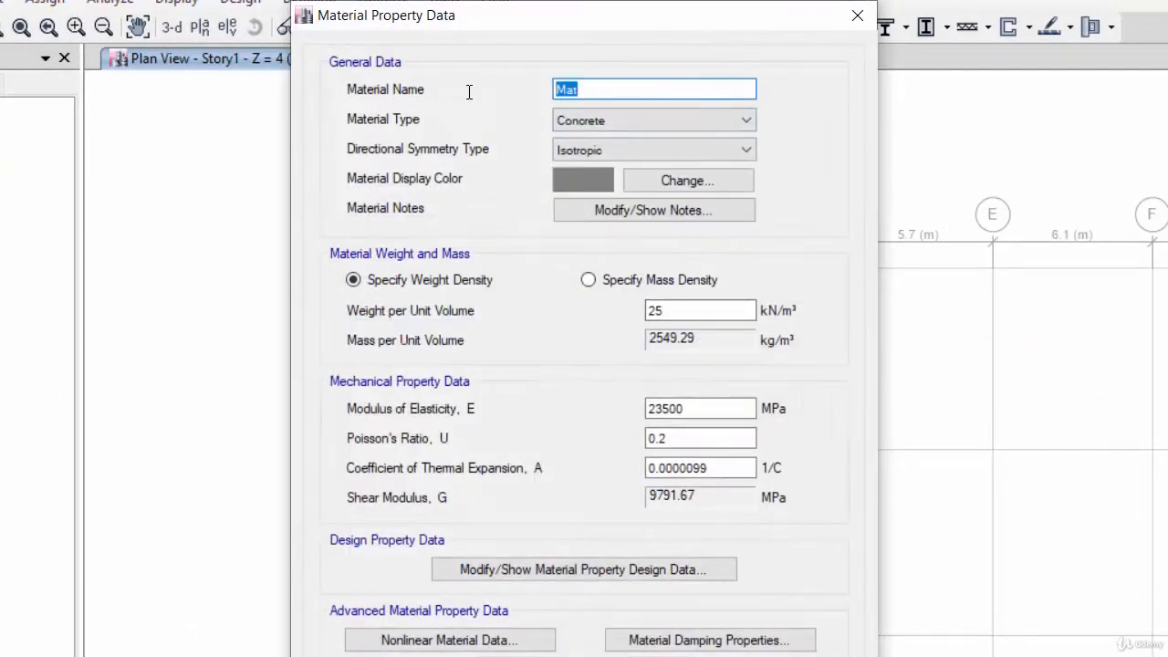
type("F'c 30")
left_click(666, 313)
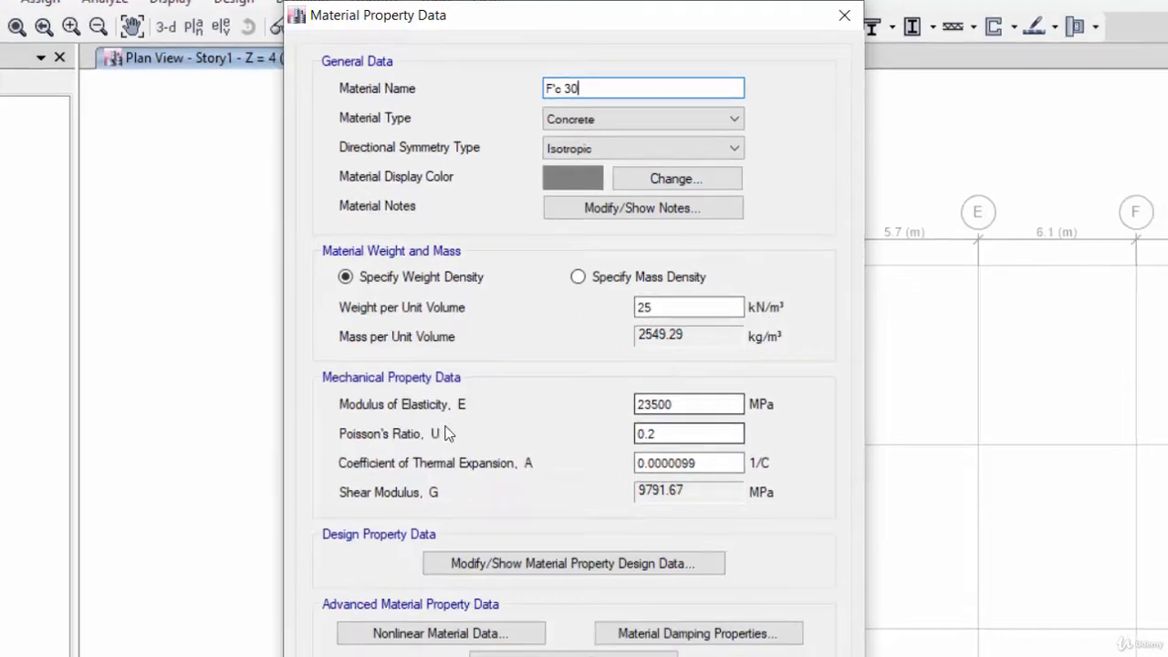
Calculate the modulus of elasticity for the F'c 30 concrete in Calculator as 4700 × √30
left_click(697, 644)
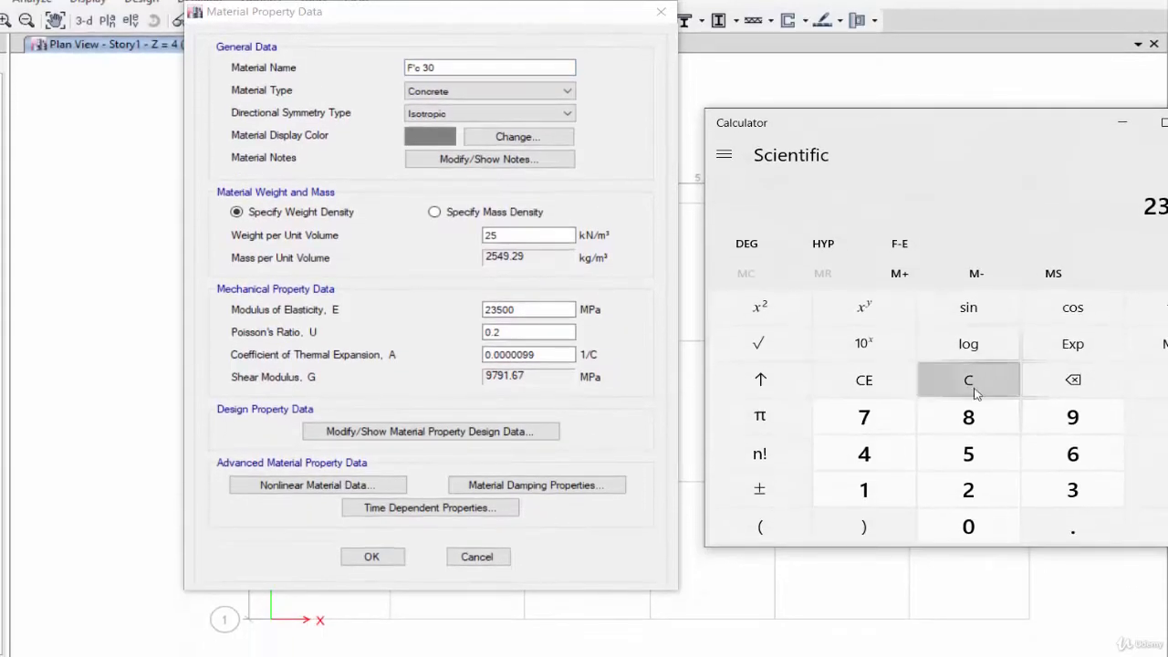
left_click(949, 389)
left_click_drag(862, 124, 769, 125)
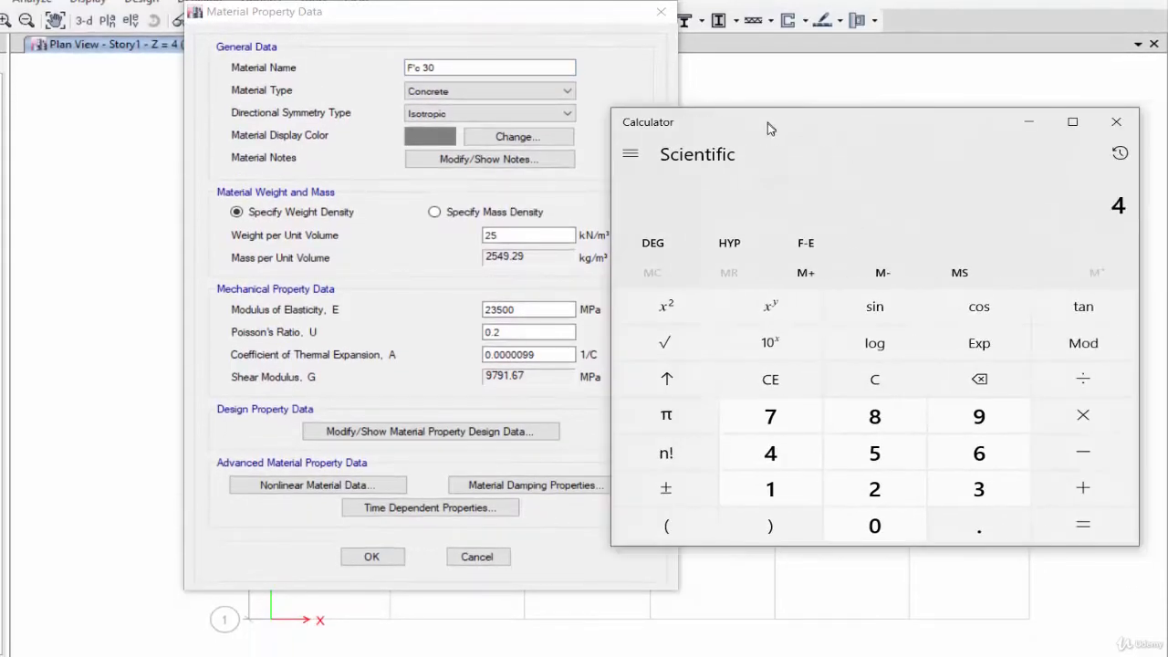
left_click(774, 416)
left_click(863, 525)
left_click(862, 525)
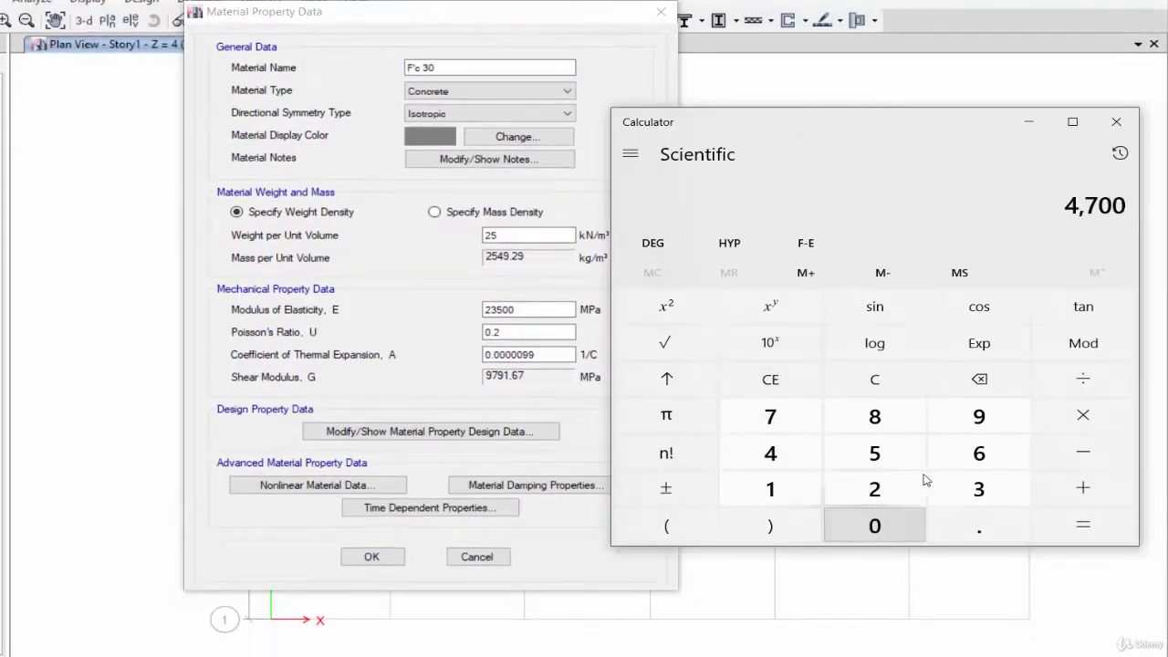
left_click(1049, 412)
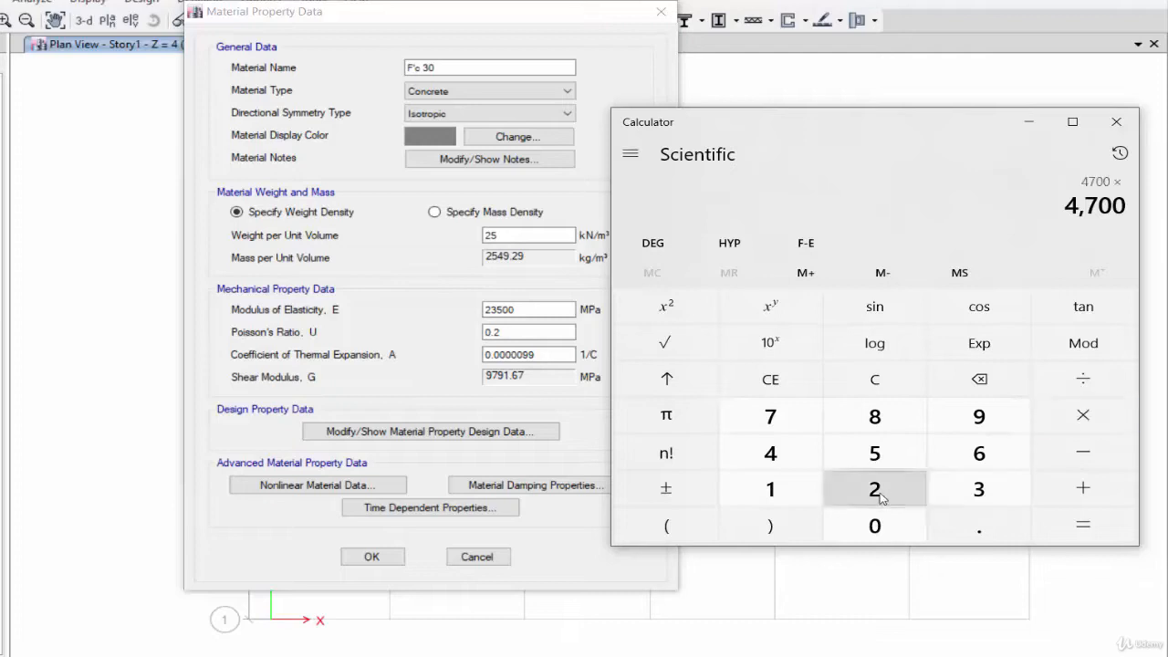
left_click(969, 488)
left_click(889, 525)
left_click(679, 342)
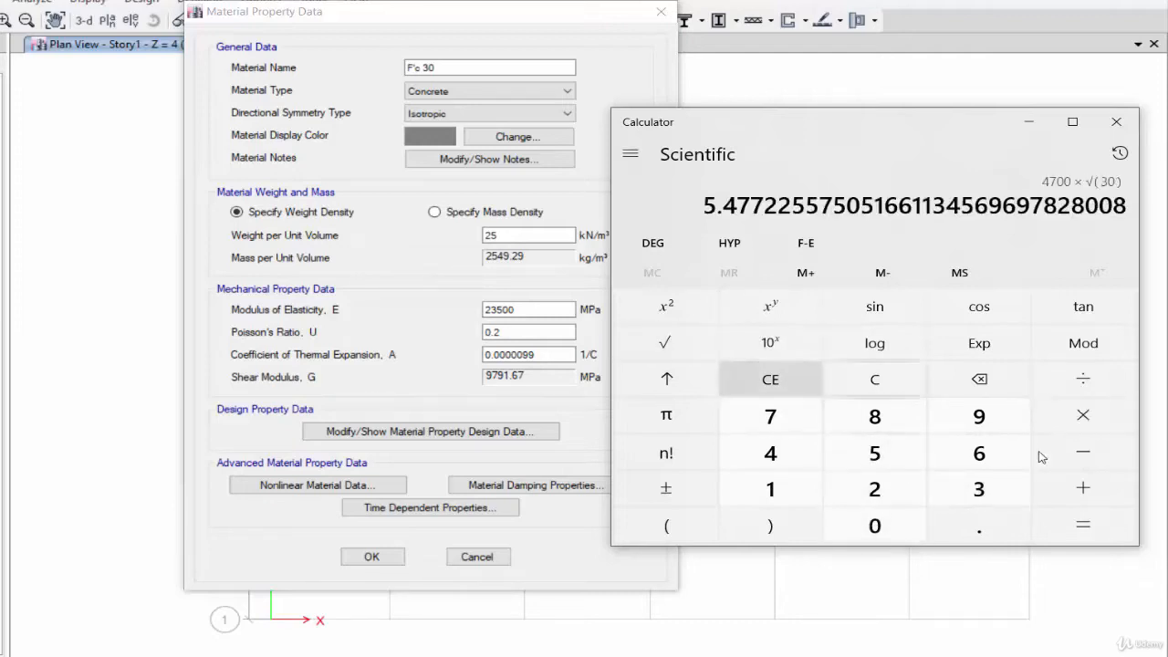
left_click(1083, 524)
left_click_drag(780, 119, 845, 110)
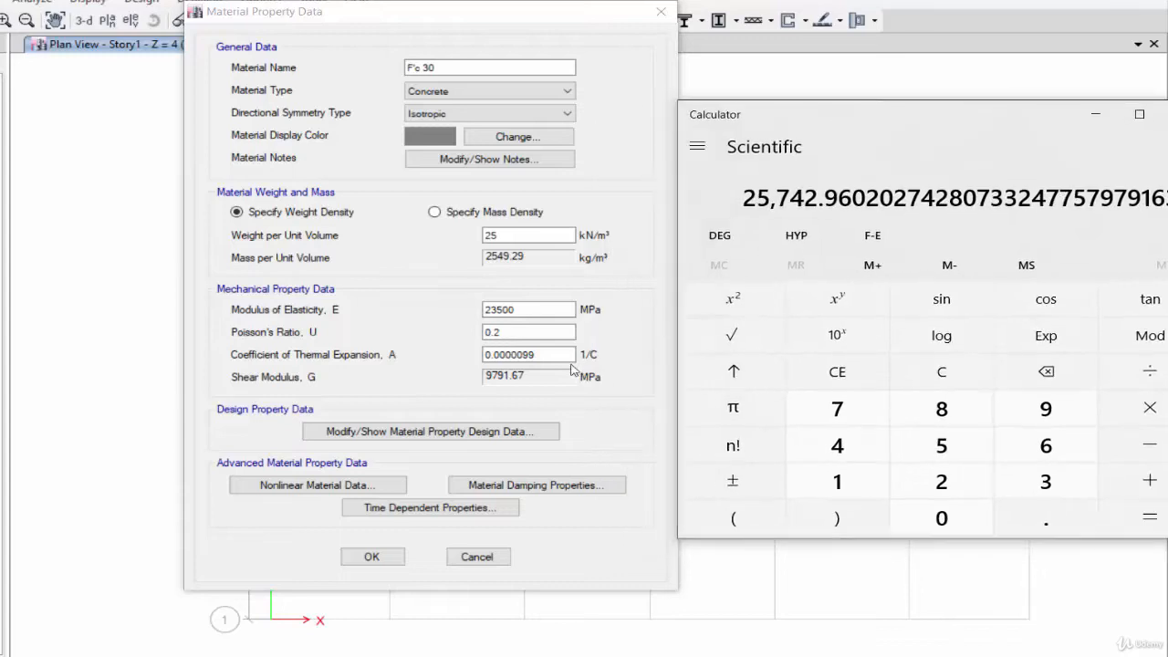
Set the modulus of elasticity of the F'c 30 material to 25742 MPa
left_click_drag(526, 311, 442, 315)
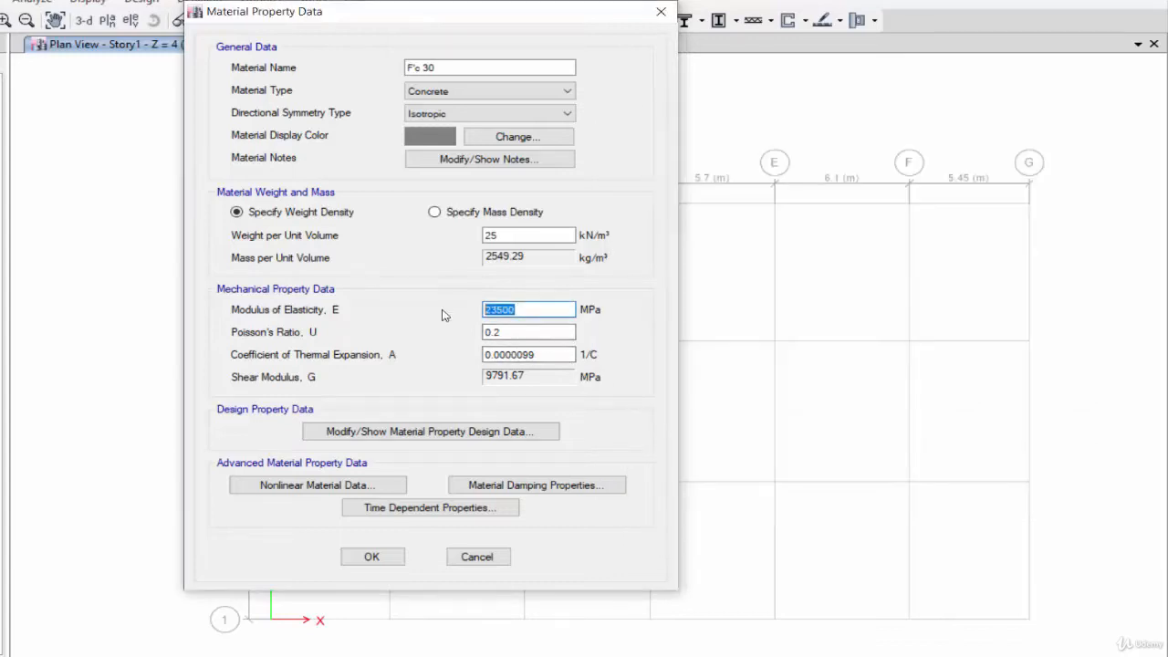
left_click(648, 655)
left_click(647, 655)
type("25742")
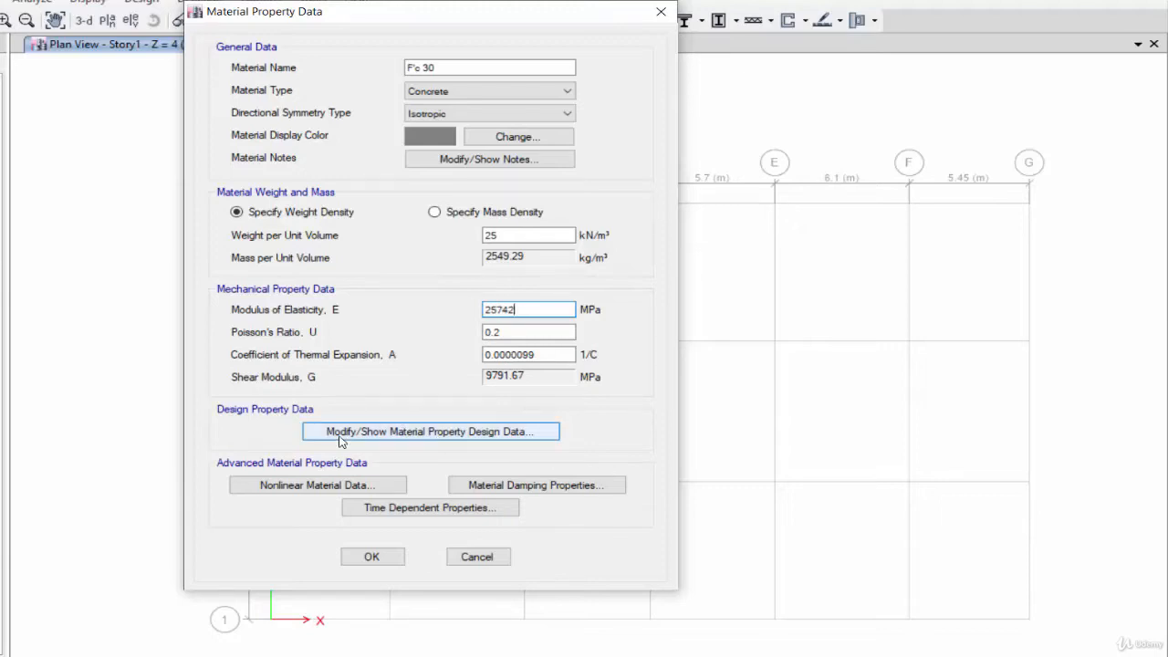
Set the specified concrete compressive strength of F'c 30 to 30 MPa and save the material
left_click(396, 441)
double_click(483, 285)
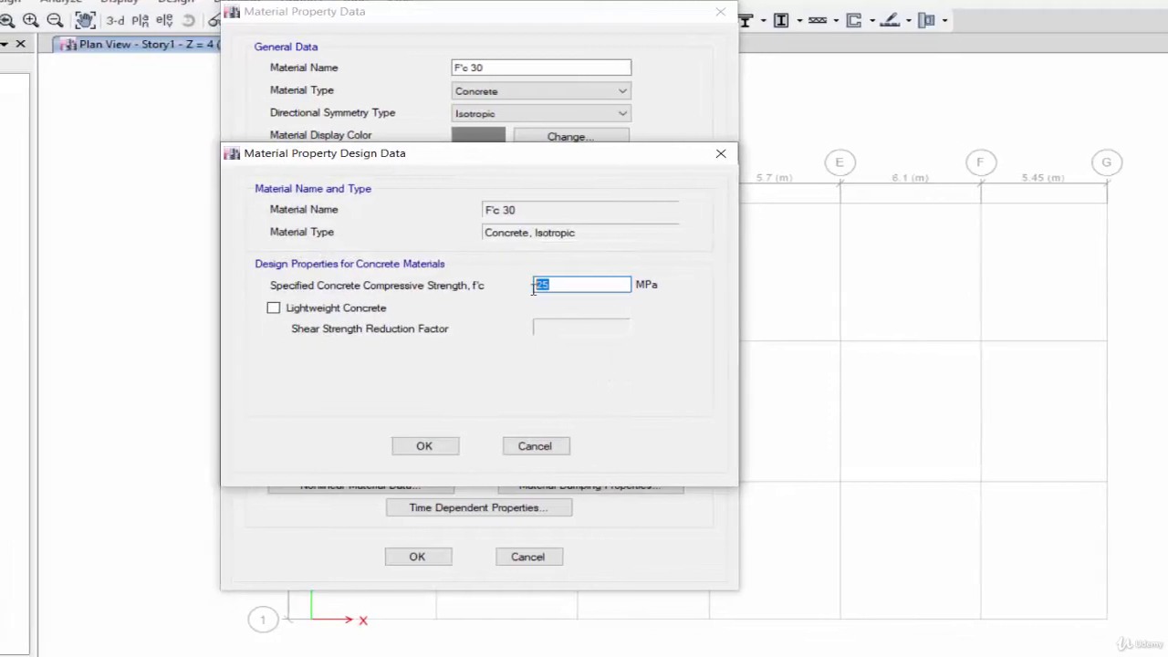
type("30")
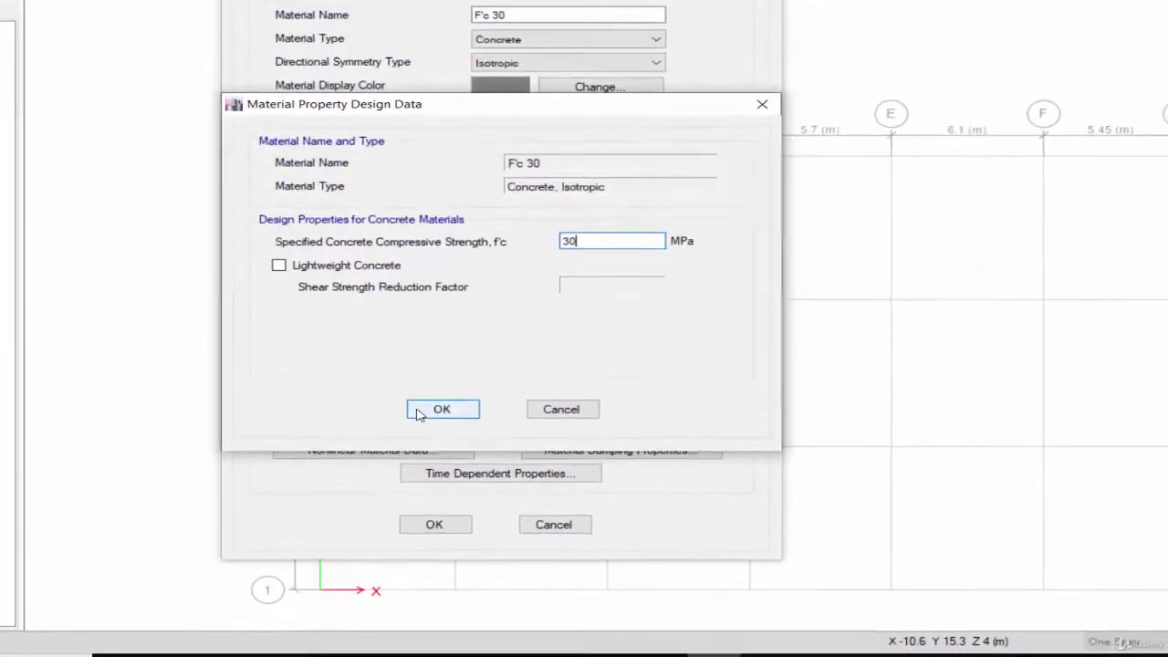
left_click(419, 413)
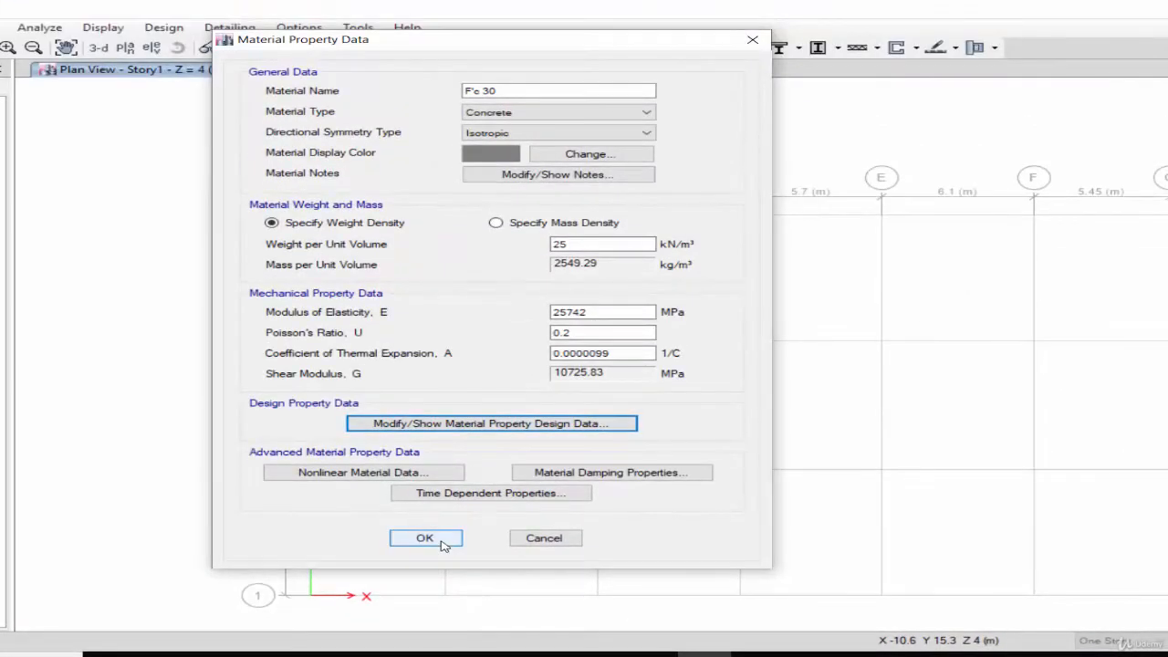
left_click(439, 529)
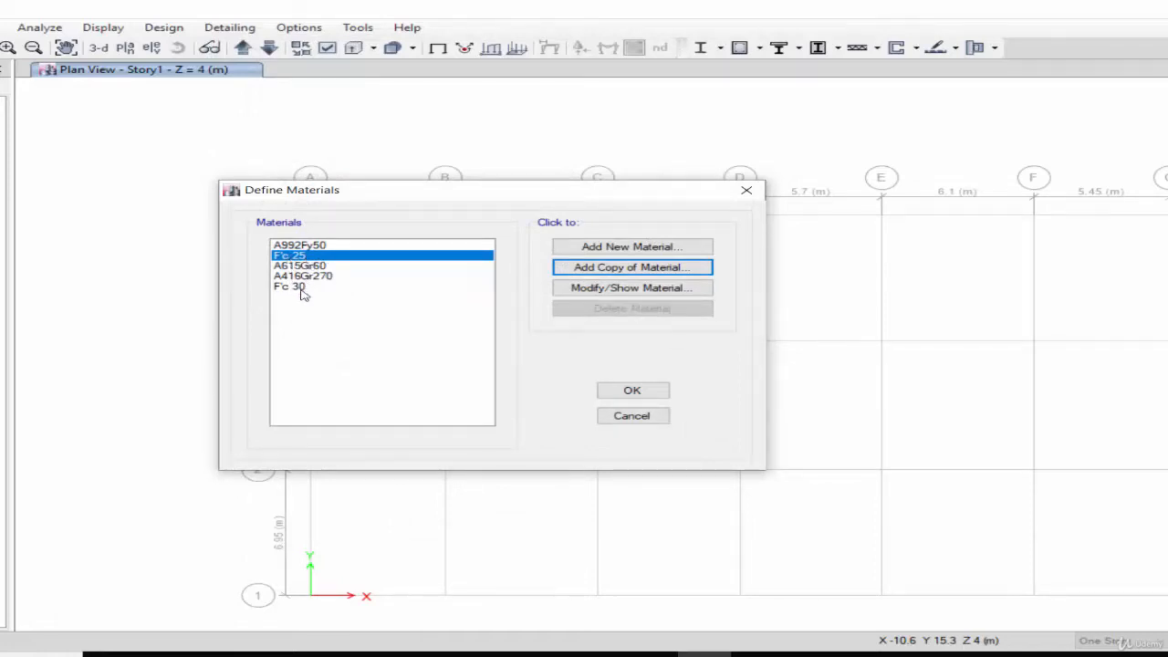
Check the reinforcement yield strengths in the PowerPoint project description and rename the A615Gr60 rebar material in ETABS as T 420
left_click(757, 653)
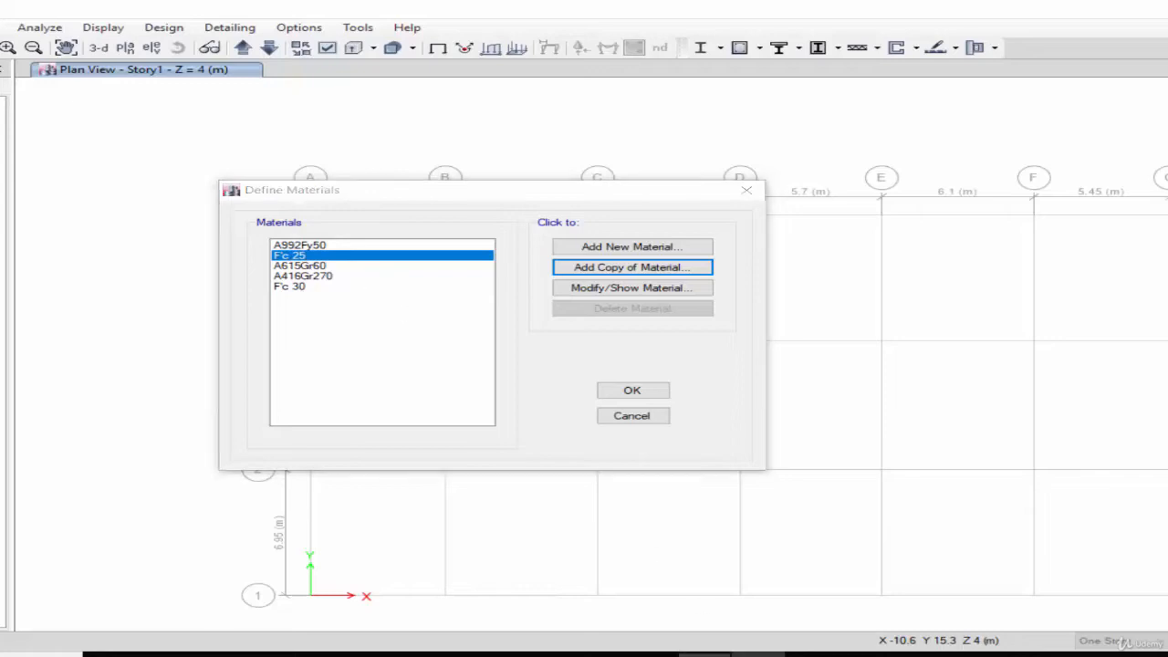
left_click(84, 301)
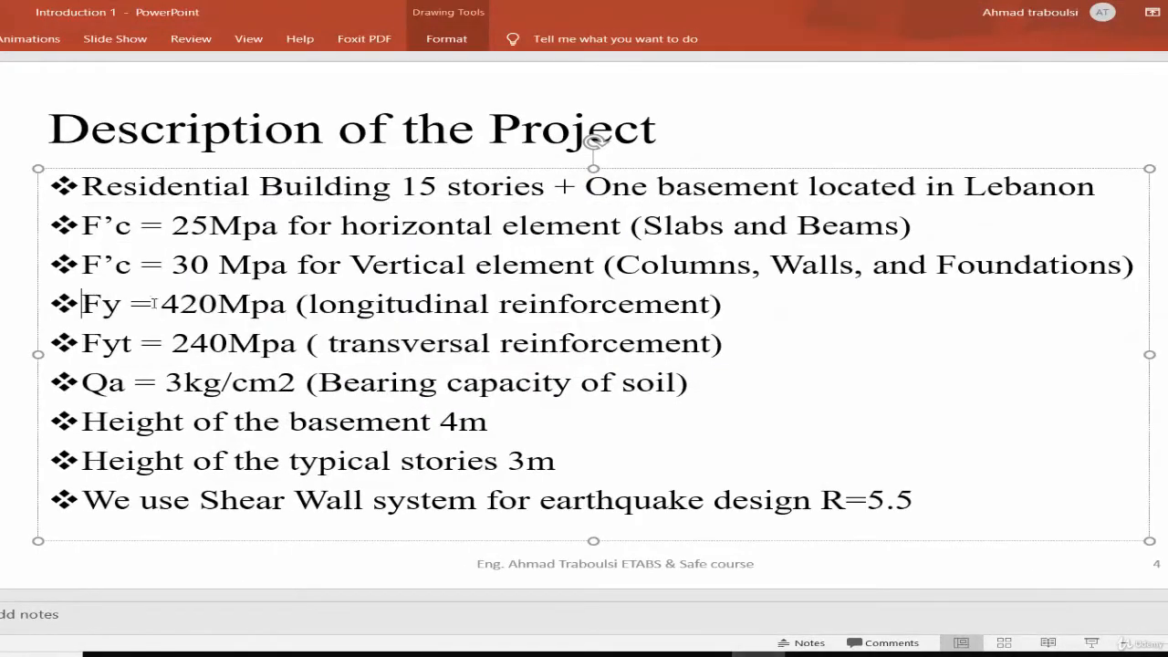
left_click_drag(84, 302, 770, 339)
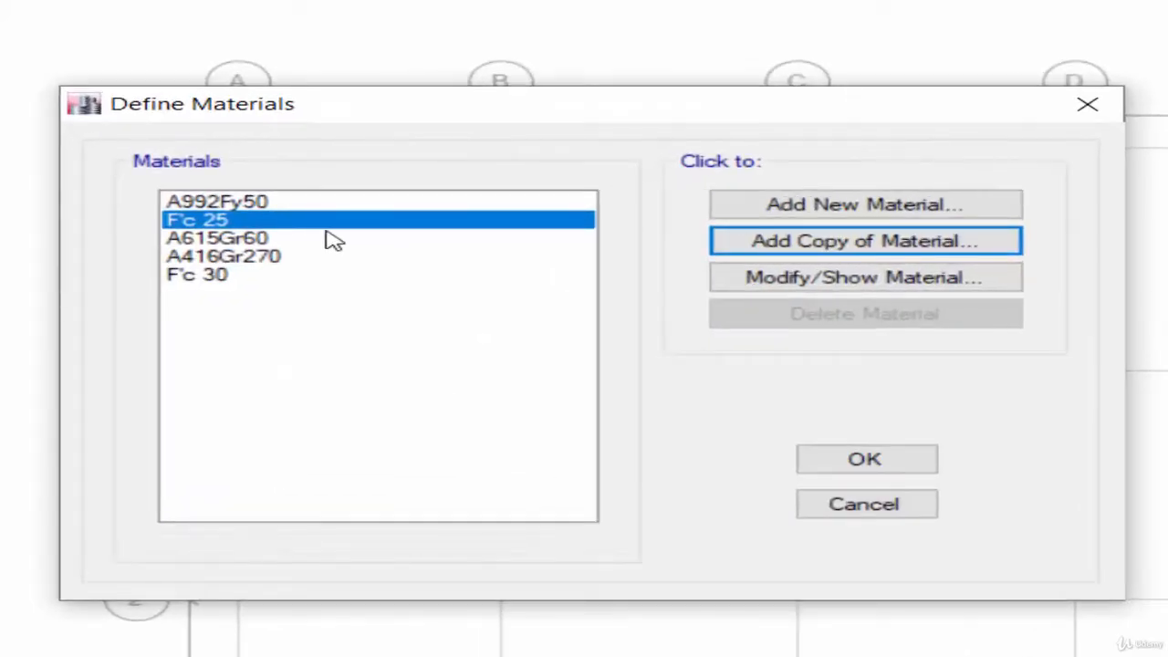
left_click(256, 239)
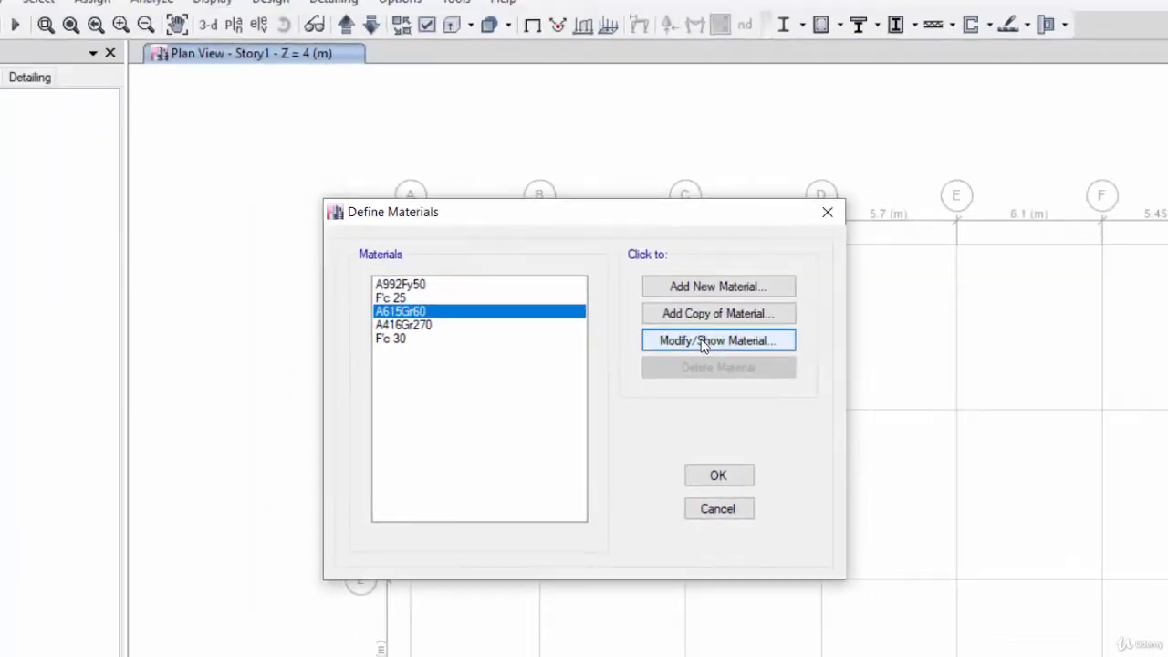
left_click(703, 341)
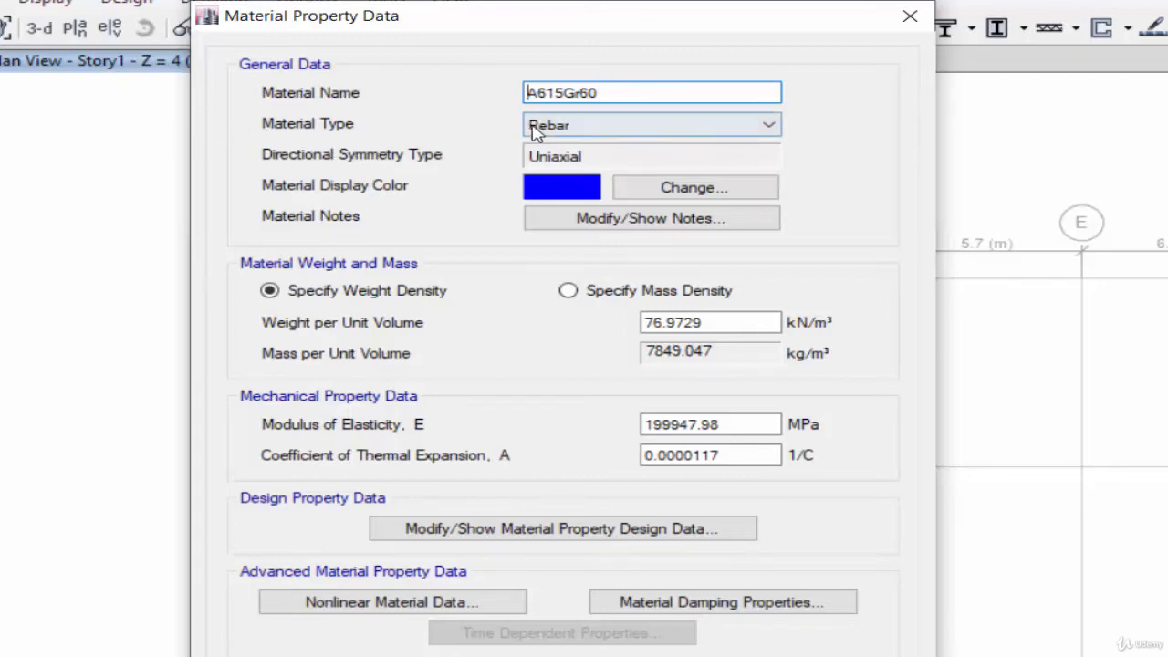
left_click_drag(646, 92, 462, 89)
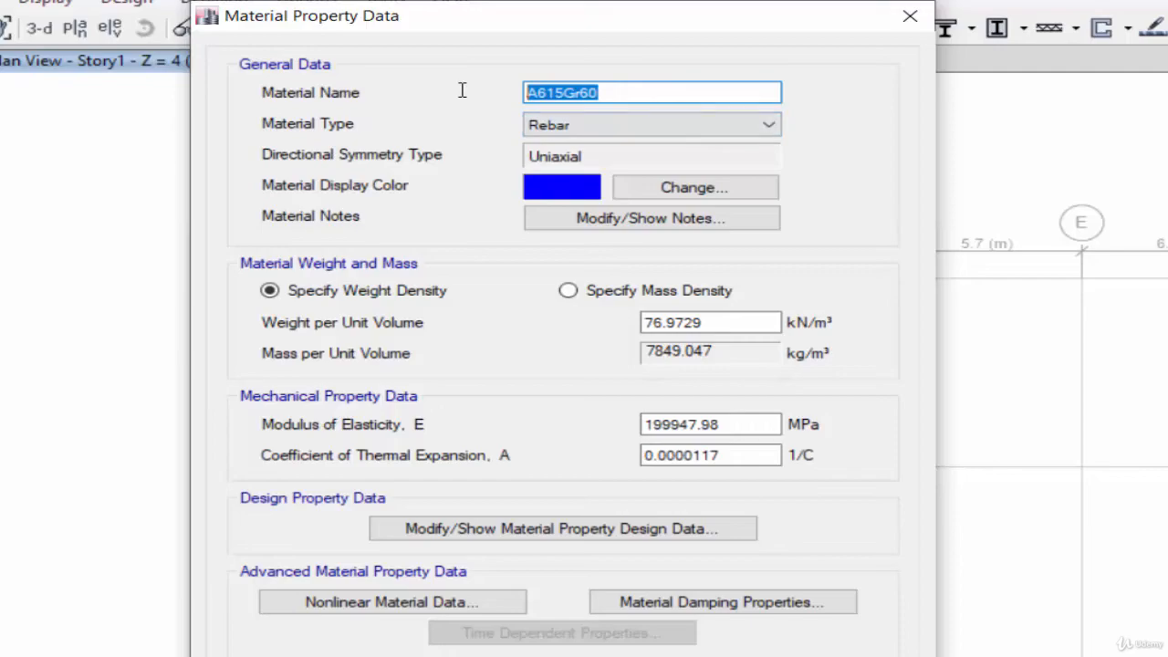
type("T 4")
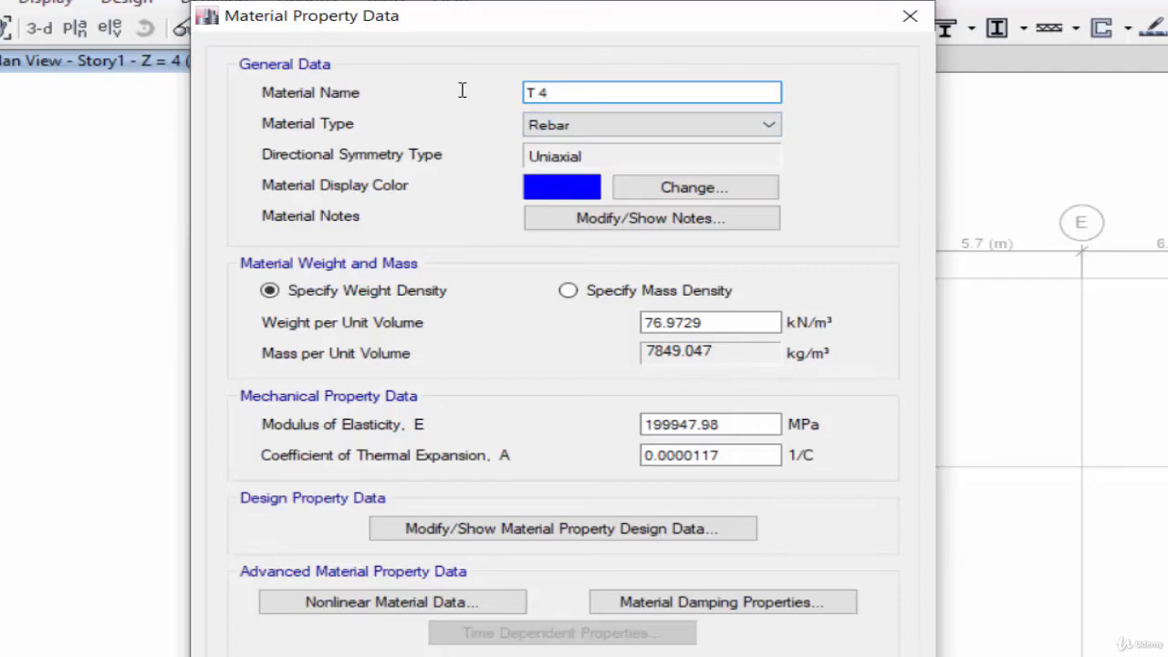
type("20")
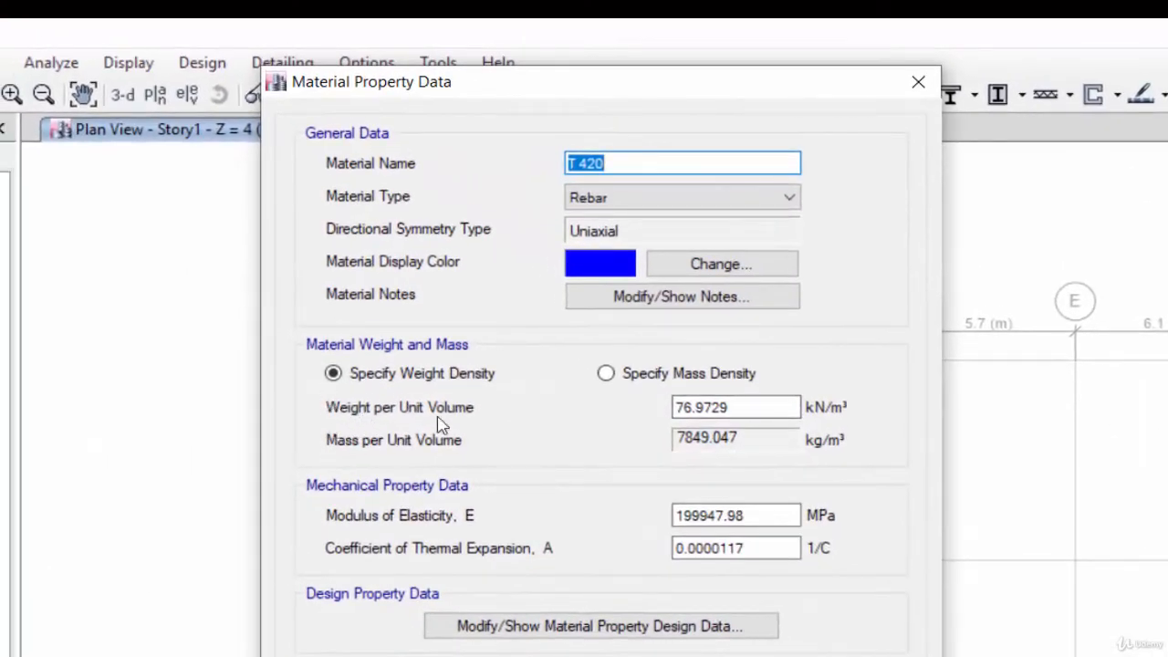
Set the T 420 rebar's weight per unit volume to 78 kN/m³ and its modulus of elasticity to 200000 MPa
left_click_drag(743, 404, 643, 407)
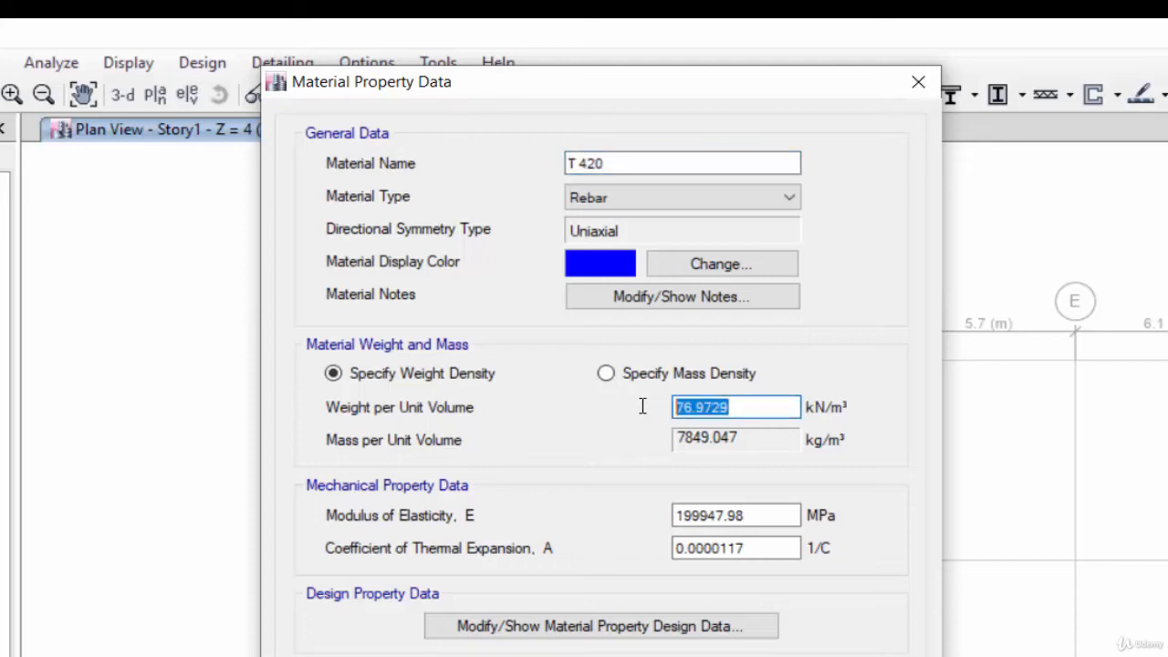
type("78")
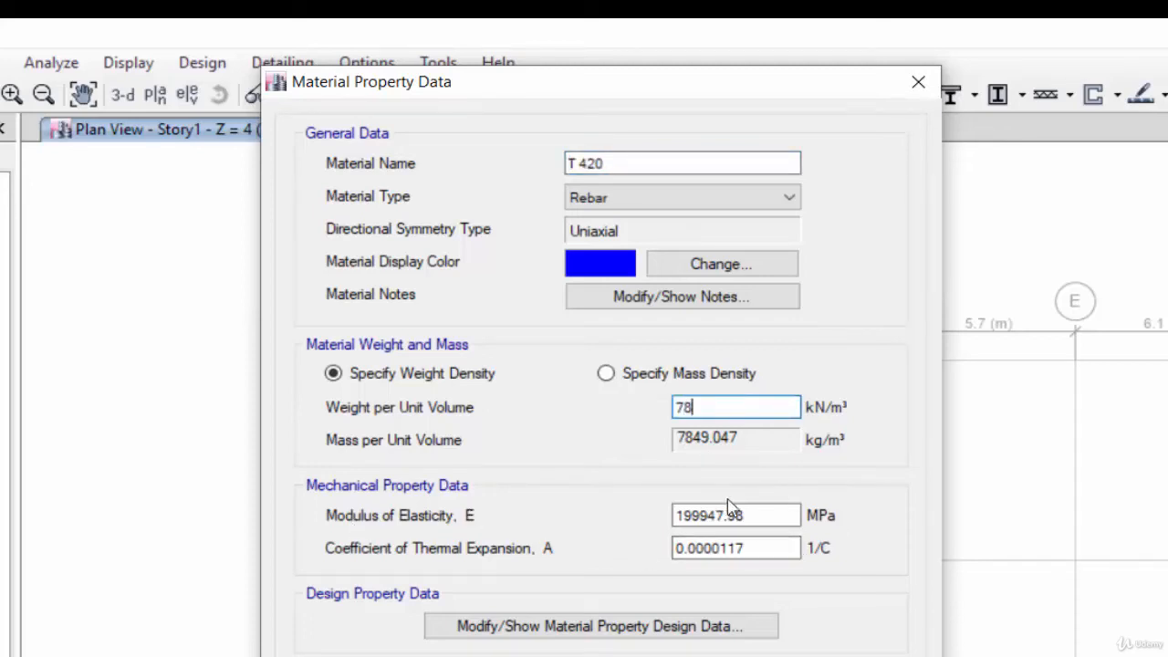
left_click_drag(770, 514, 581, 529)
type("20")
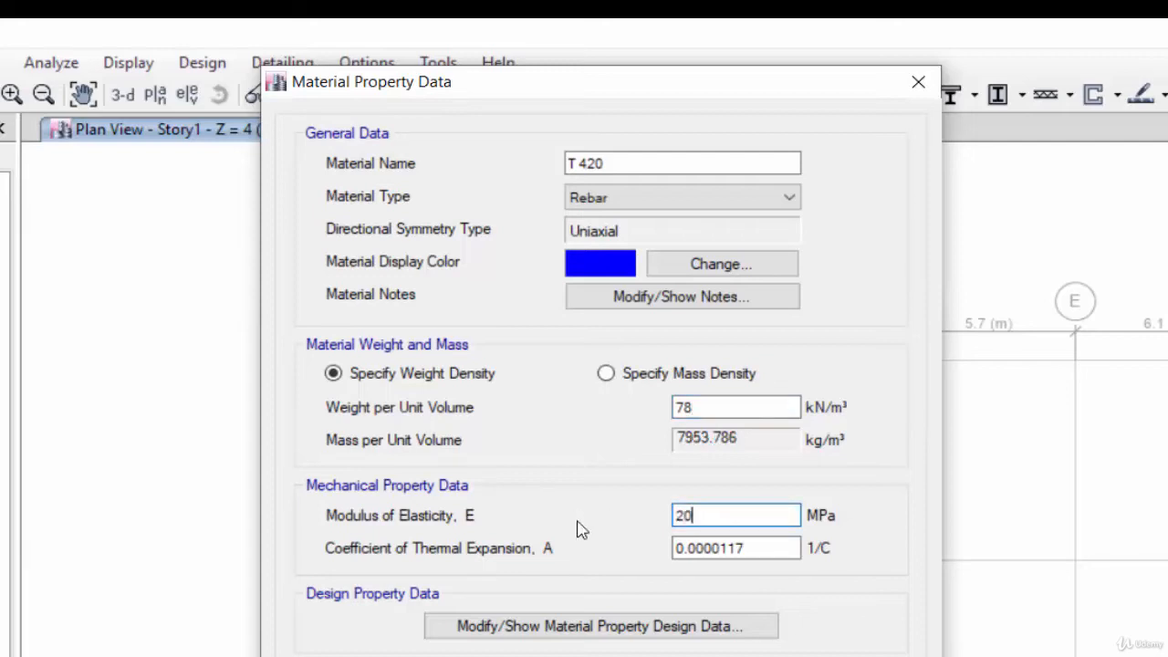
type("000")
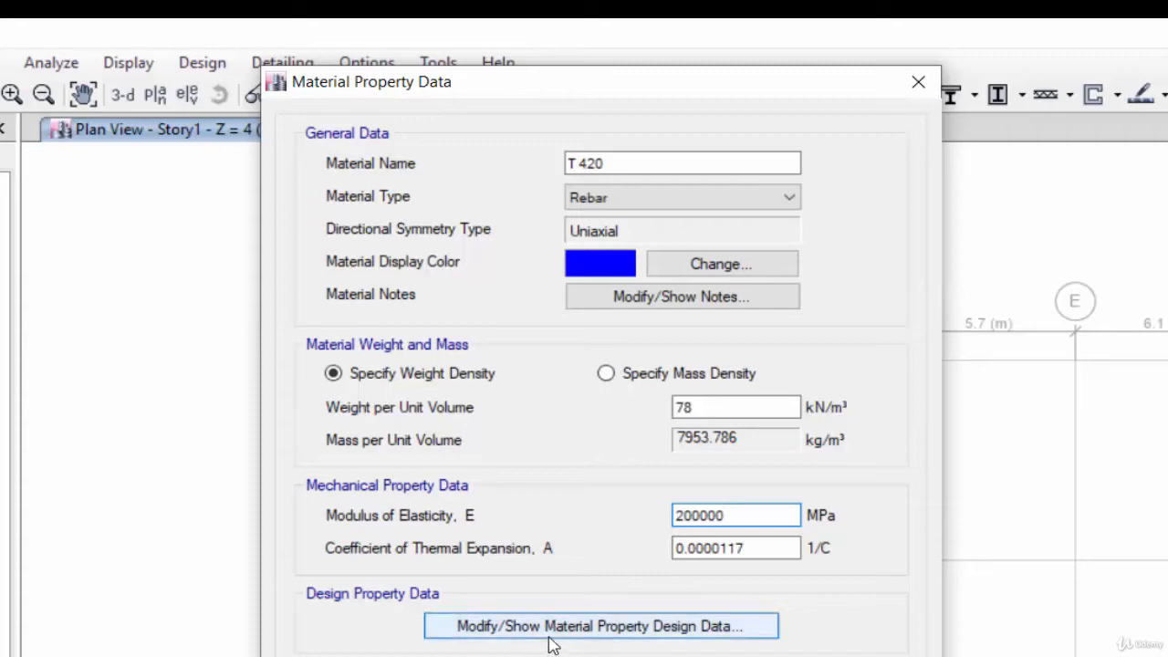
In the T 420 design data, set the minimum yield strength to 420 MPa and the minimum tensile strength to 420*1.25 MPa
left_click(657, 639)
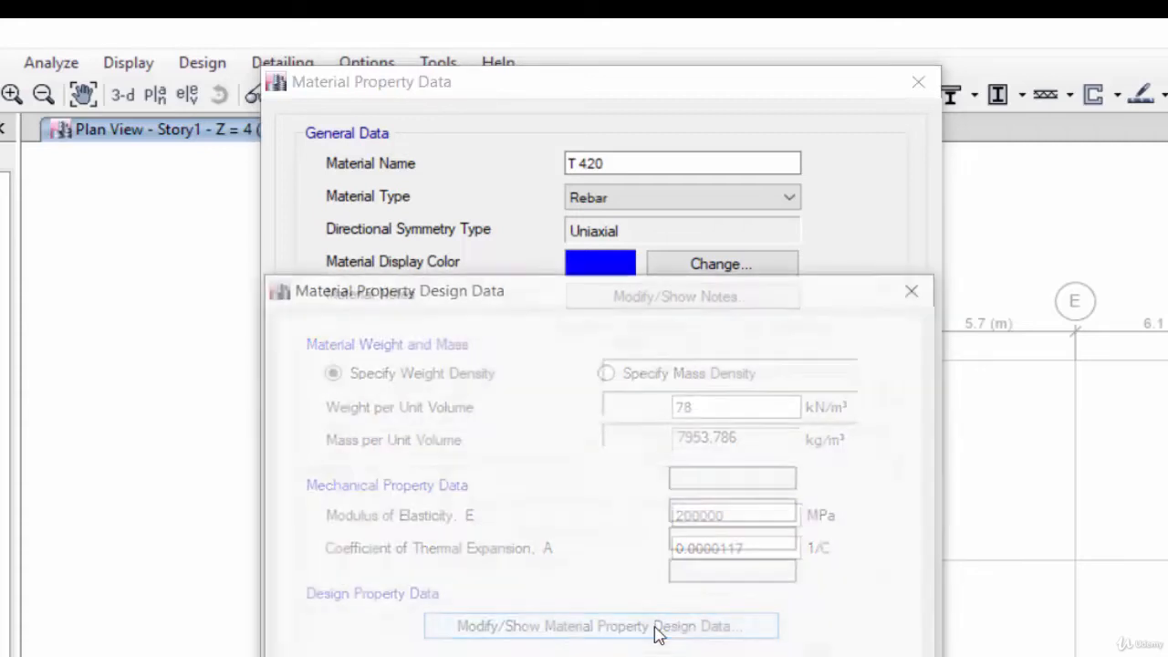
left_click_drag(737, 478, 608, 482)
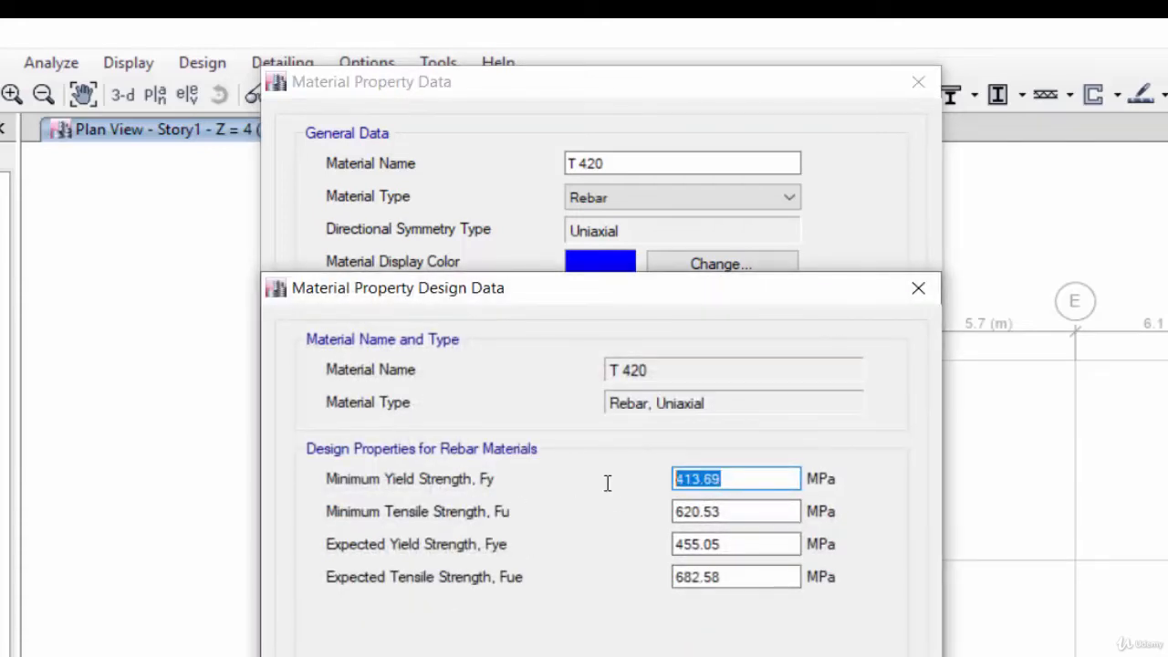
type("42")
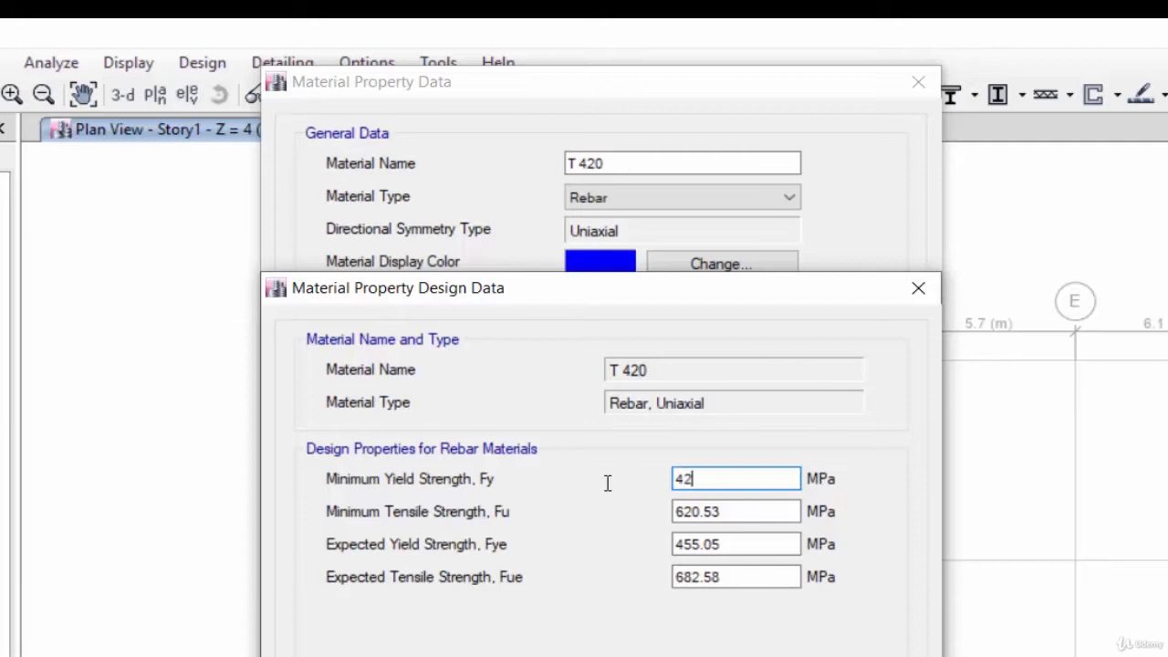
type("0")
left_click_drag(750, 513, 587, 514)
type("420*1.")
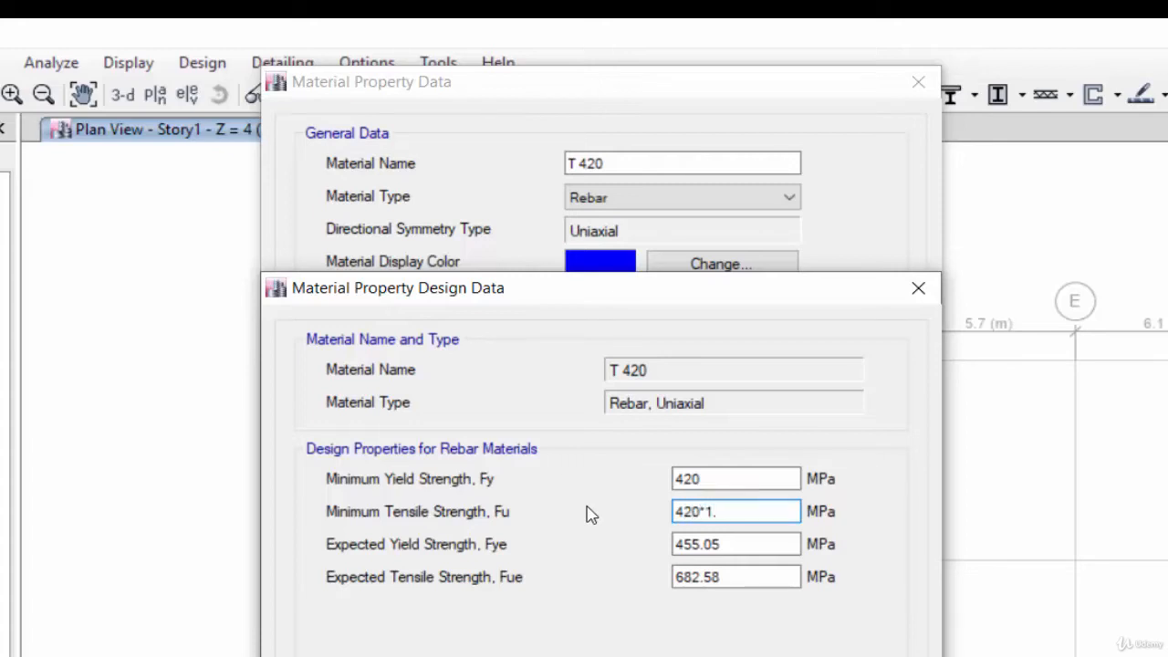
type("25")
Set the T 420 expected yield strength to 420*1.1 MPa and the expected tensile strength to 525*1.1 MPa
left_click(722, 543)
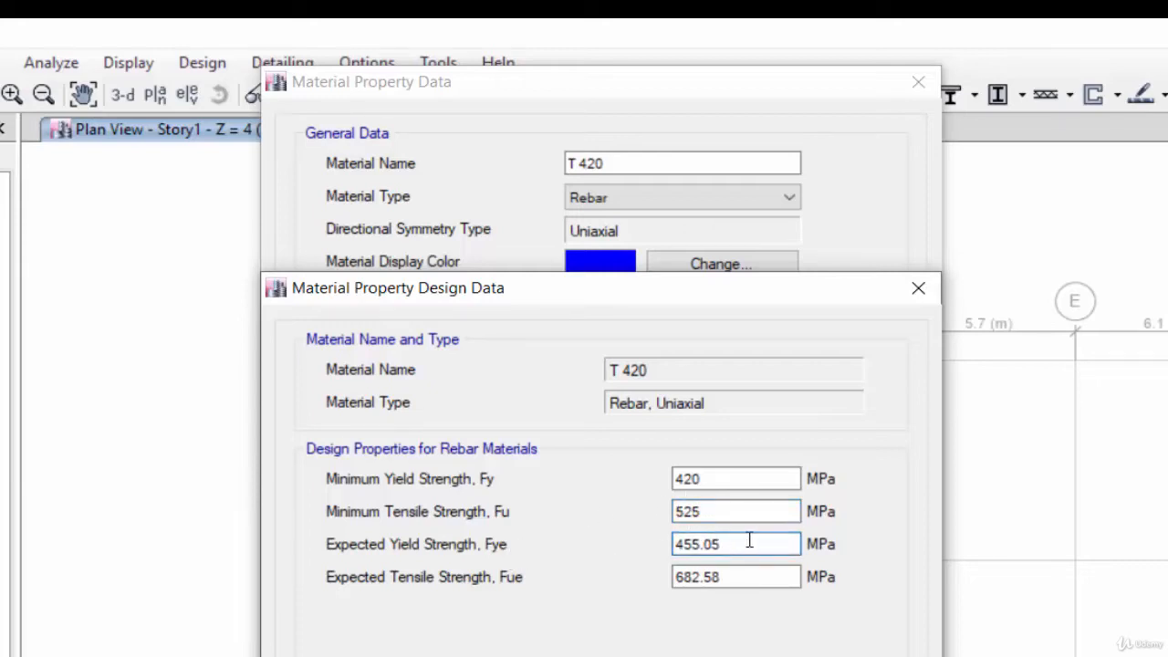
left_click_drag(749, 540, 618, 544)
type("420*1.1")
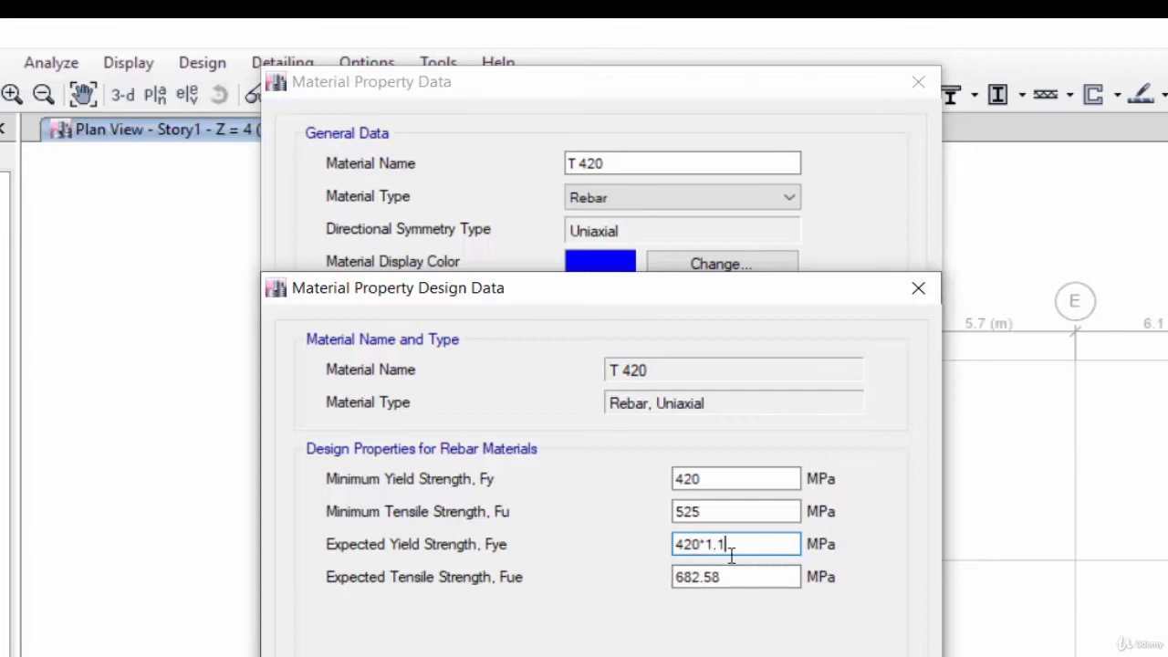
left_click(718, 514)
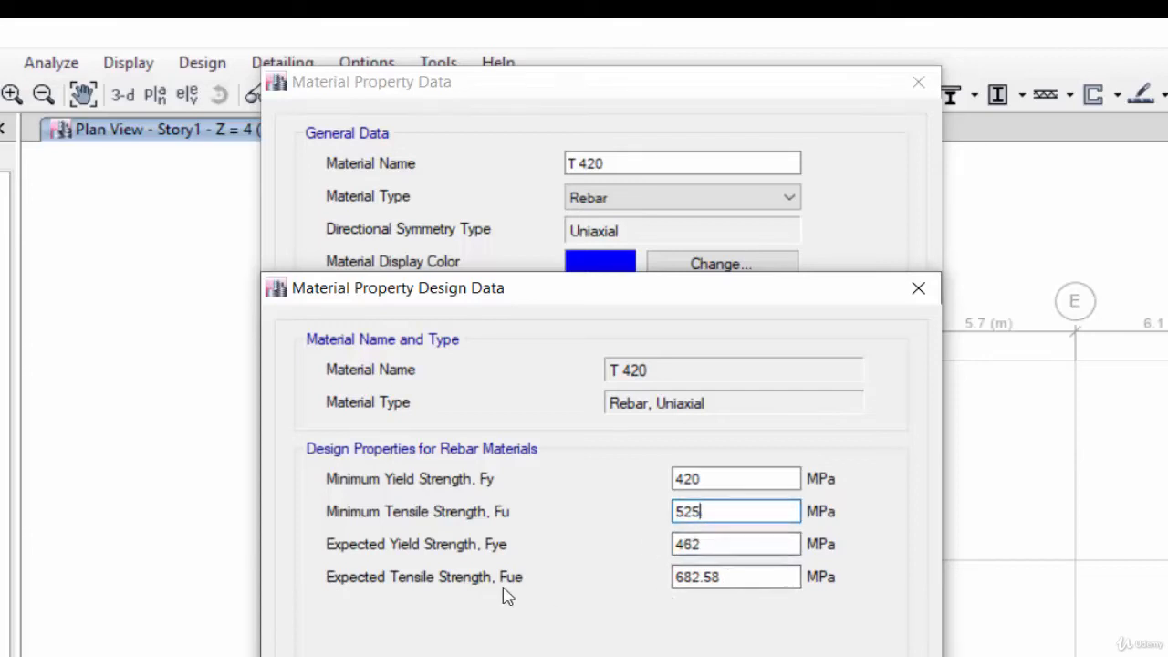
left_click_drag(754, 583, 600, 584)
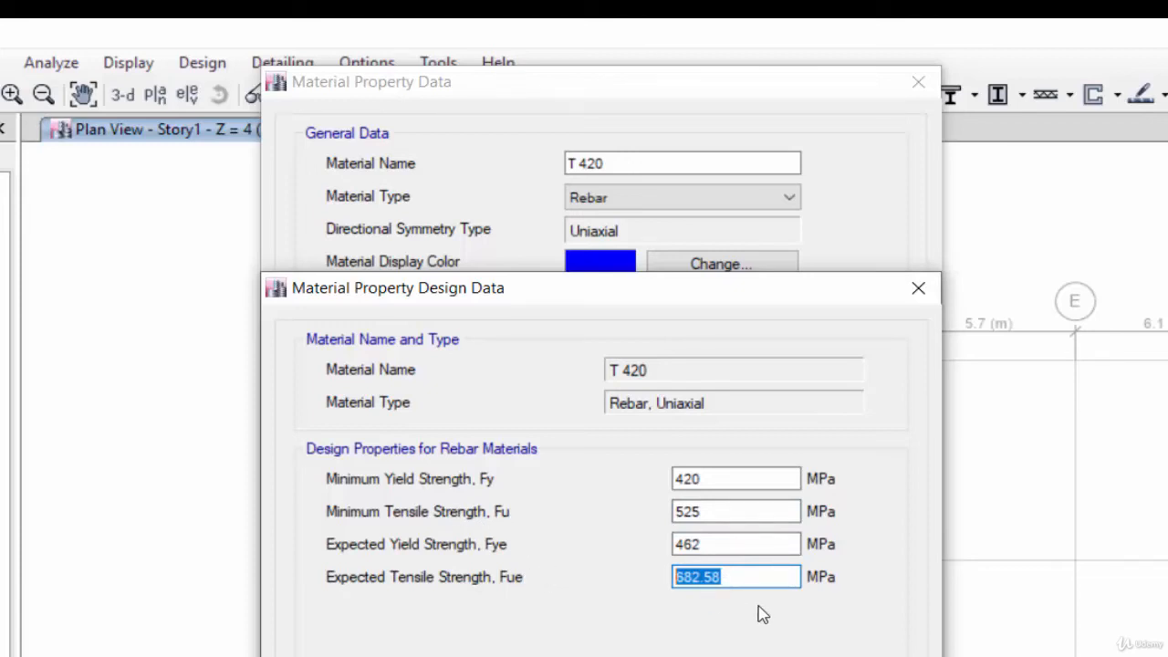
type("525*")
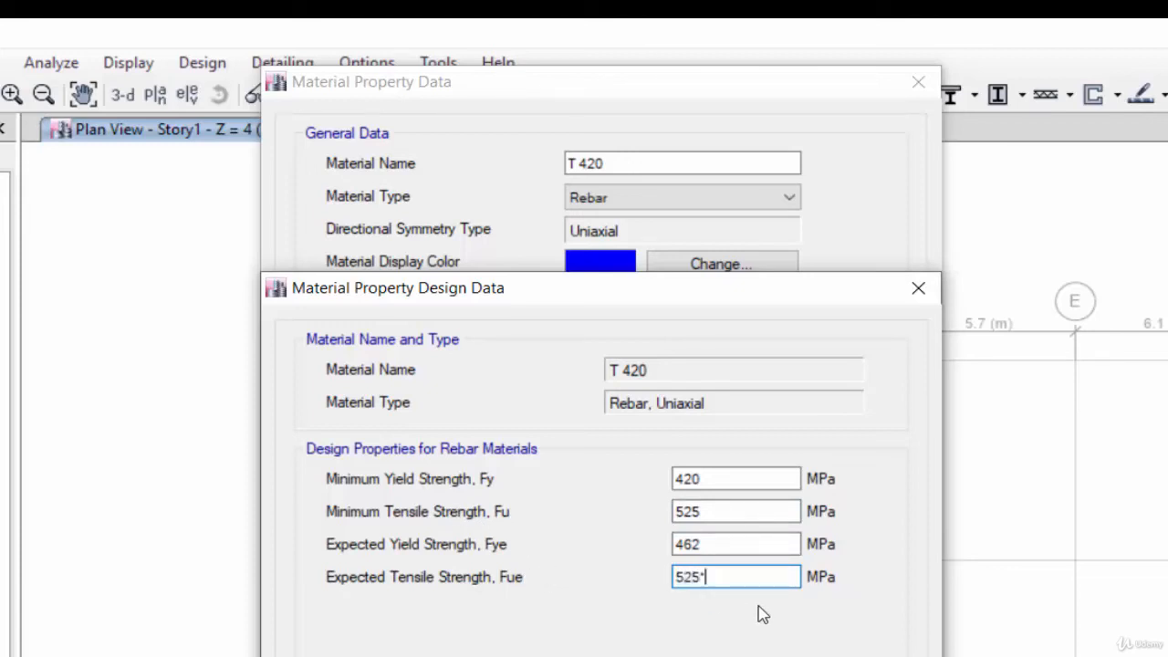
type("1.1")
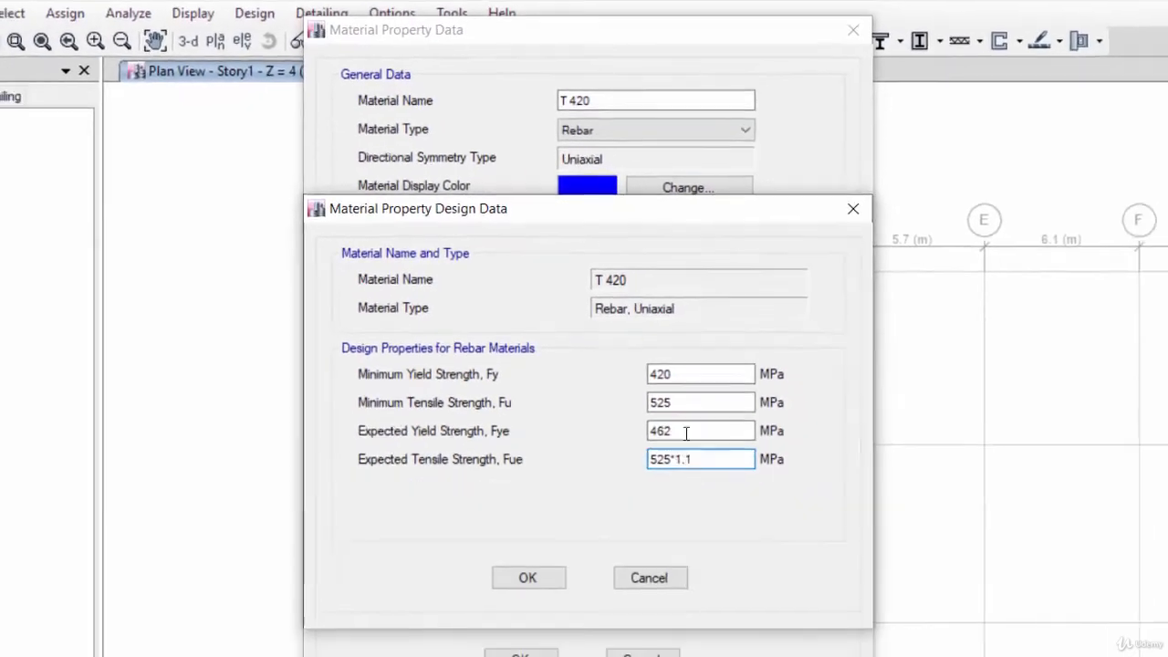
left_click(686, 433)
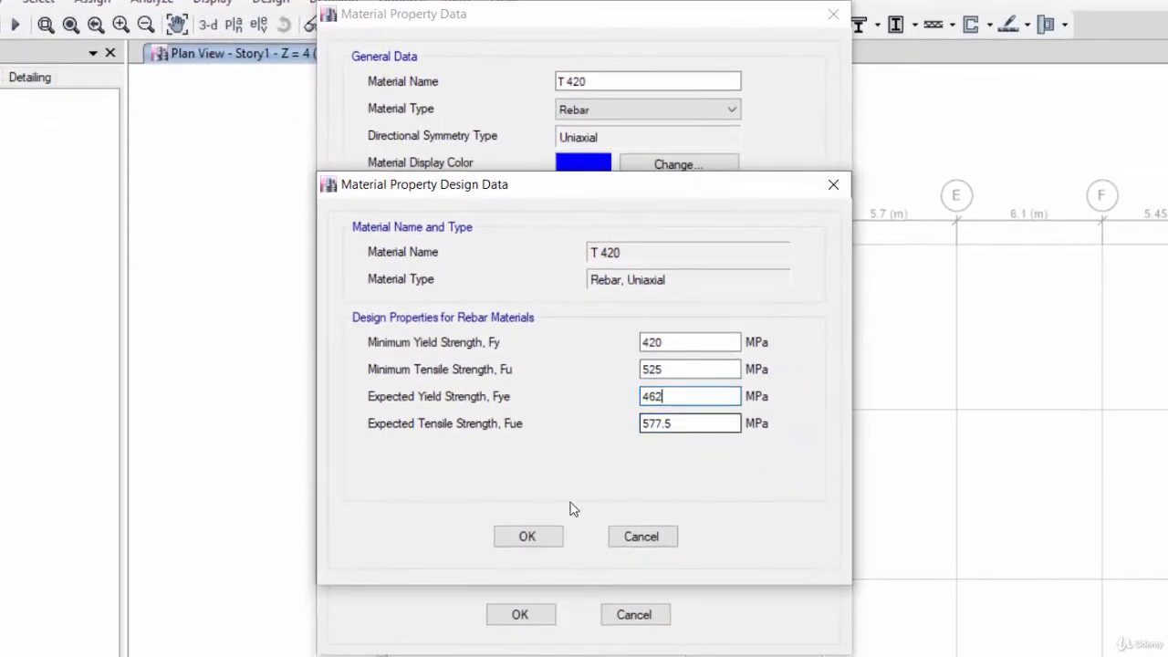
Accept the T 420 material definition and check the transversal reinforcement yield strength Fyt in the PowerPoint project description
left_click(527, 578)
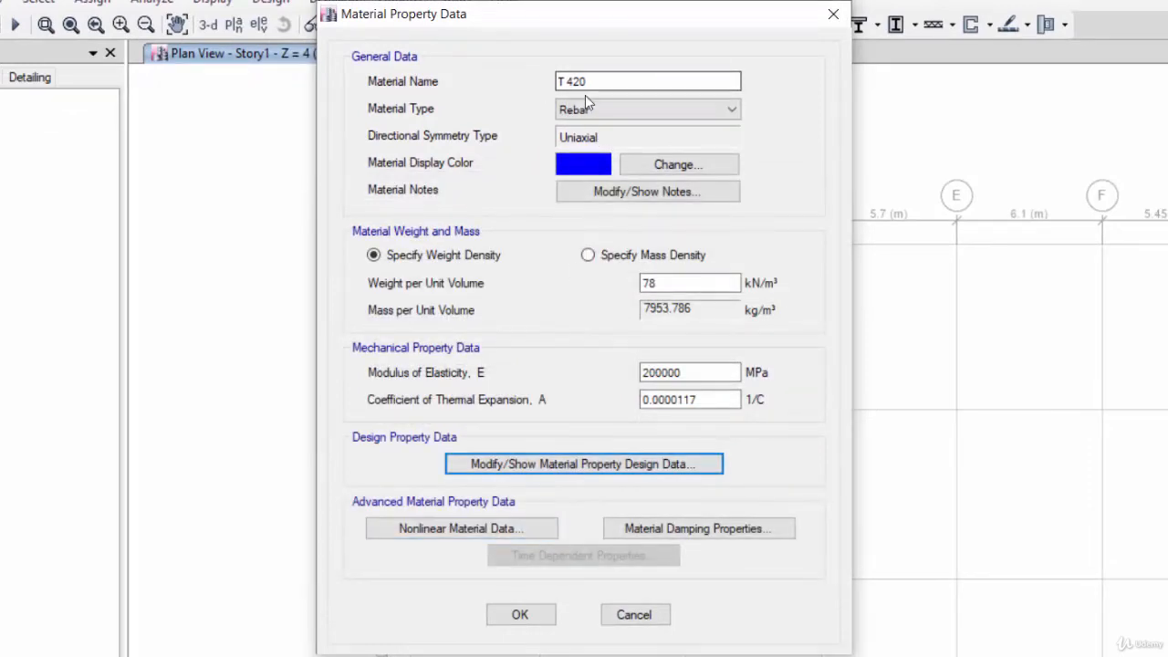
left_click(520, 615)
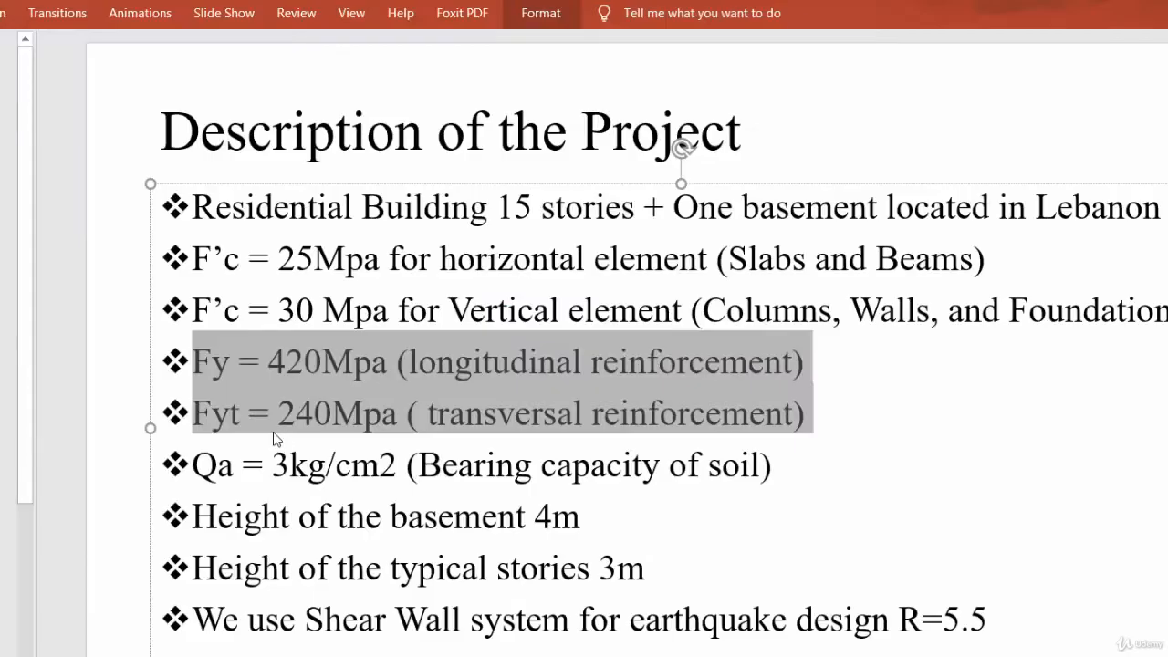
left_click(205, 419)
left_click_drag(194, 418, 792, 416)
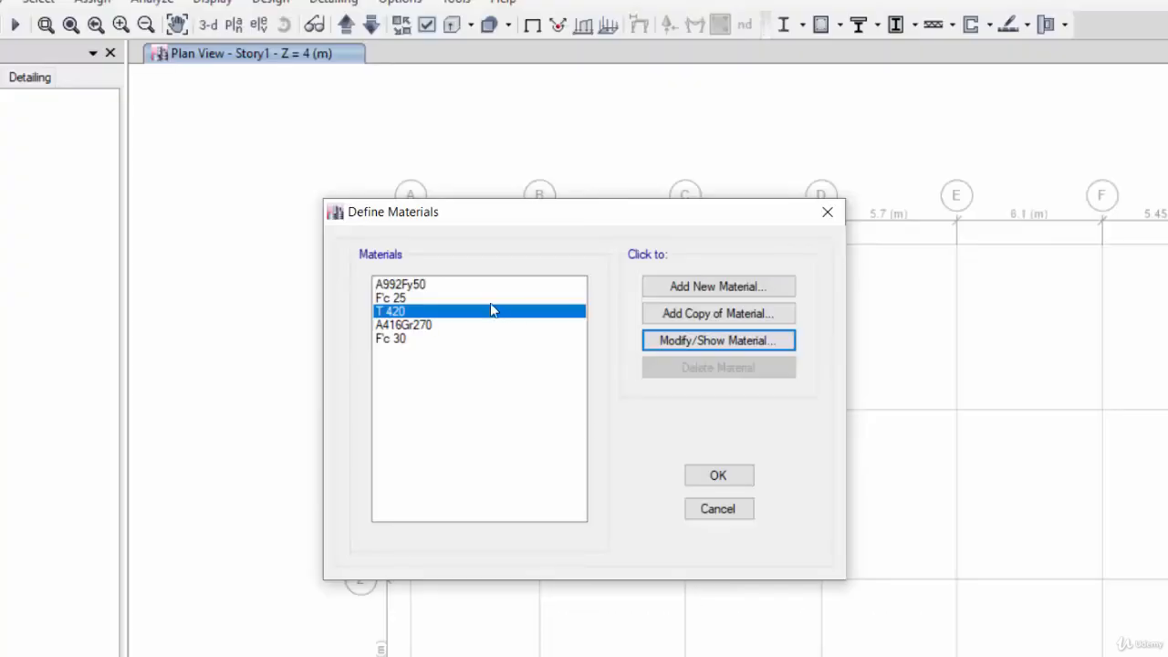
Add a copy of the T 420 rebar material in ETABS and set its minimum yield strength to 240 MPa
left_click(740, 315)
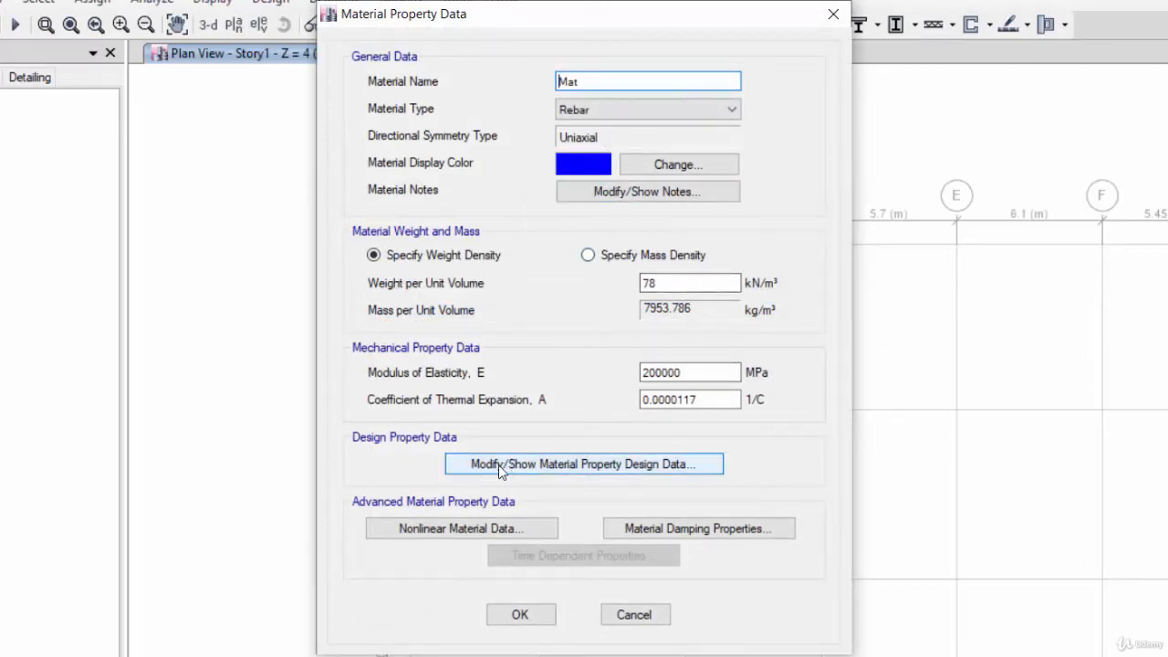
left_click(676, 467)
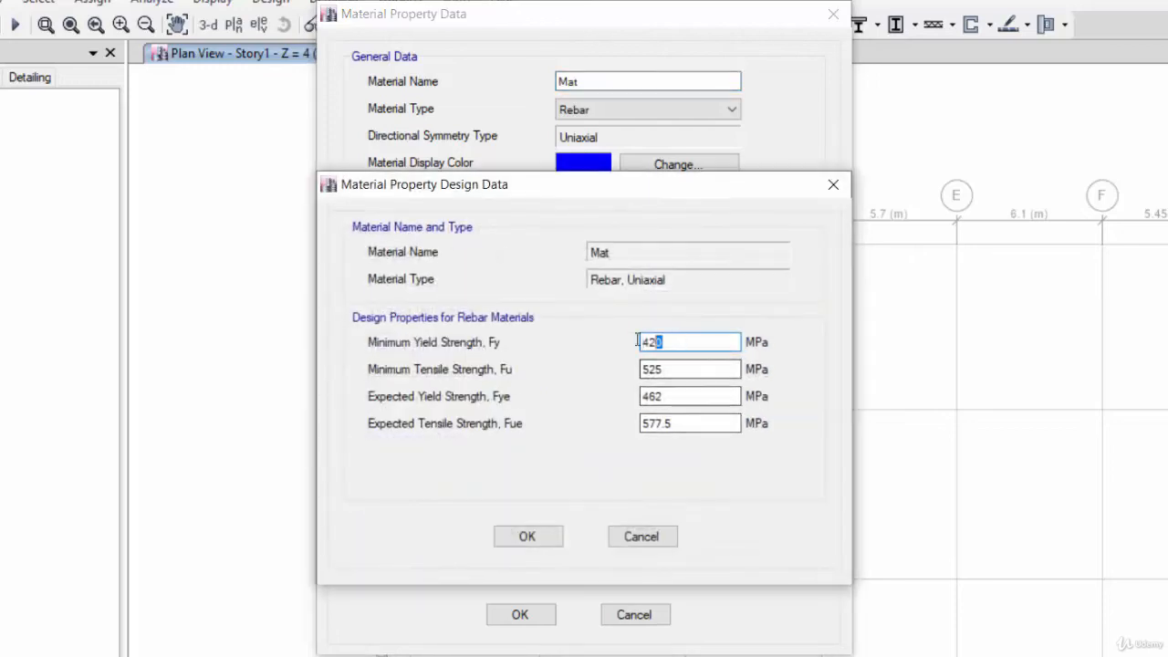
double_click(634, 342)
type("240")
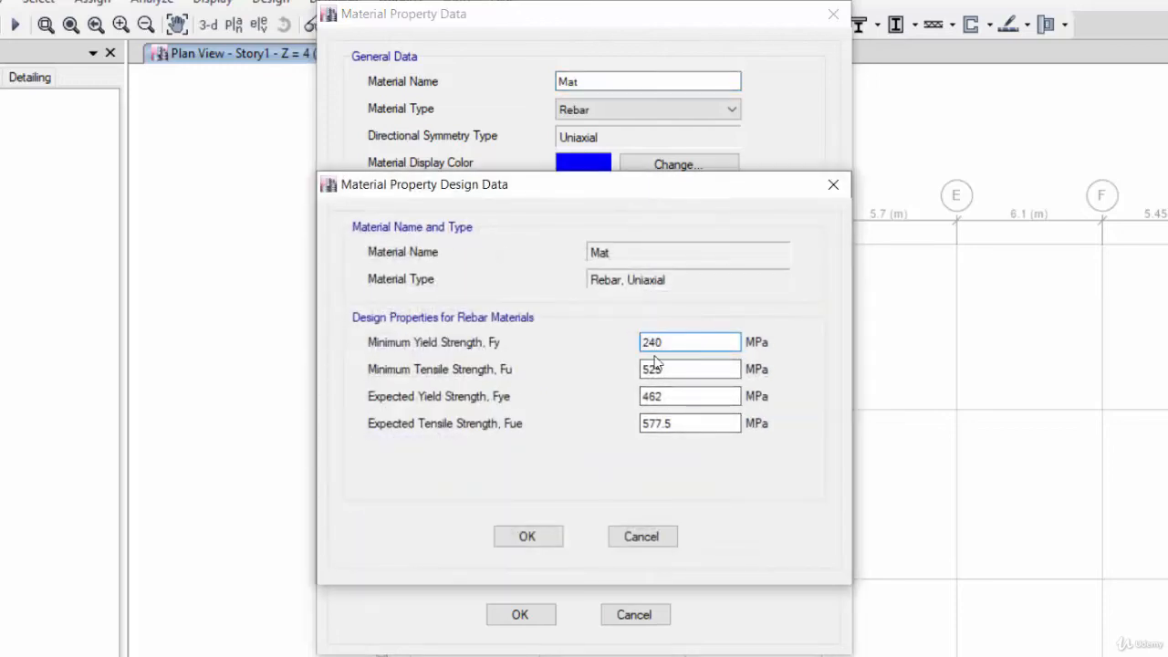
Set the copied rebar material's minimum tensile strength to 240*1.25 MPa
double_click(645, 371)
type("240*1")
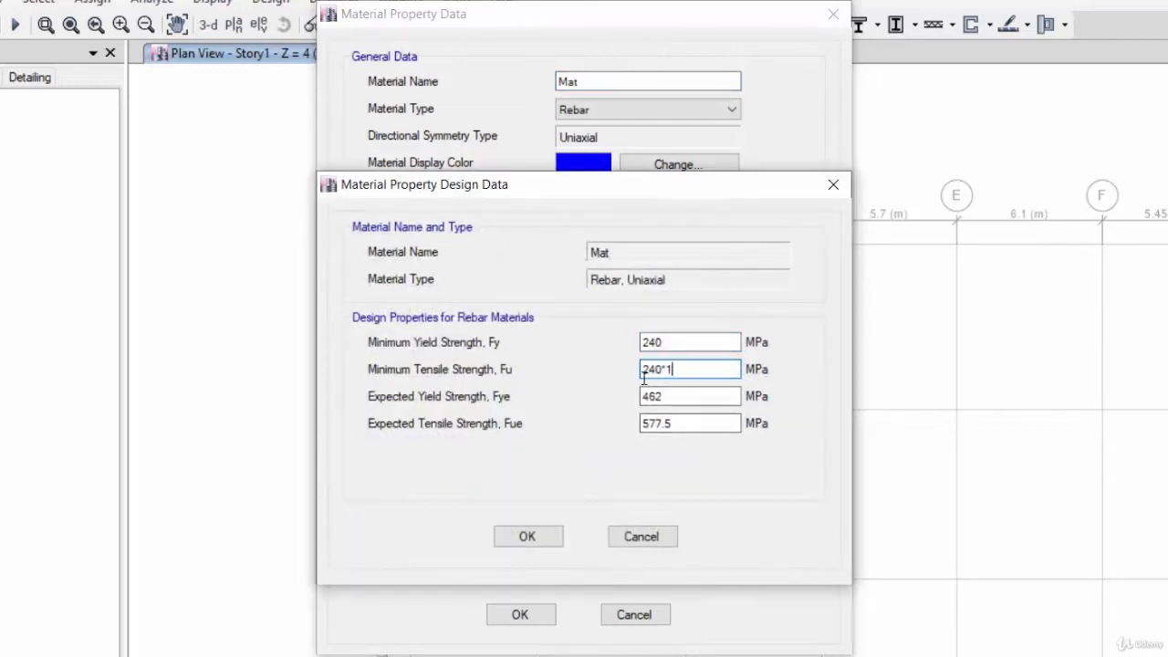
type(".25")
key("Tab")
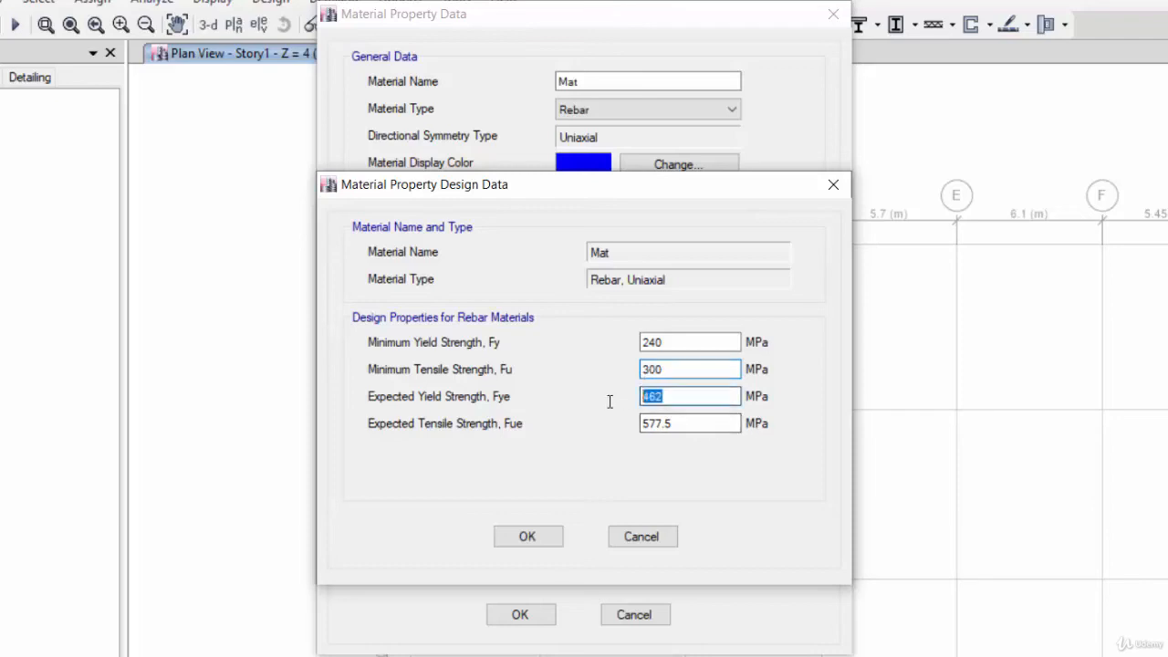
Set the copied rebar's expected yield strength to 240*1.1 MPa and expected tensile strength to 300*1.1 MPa, and accept the material definitions
type("240*1.1")
key("Tab")
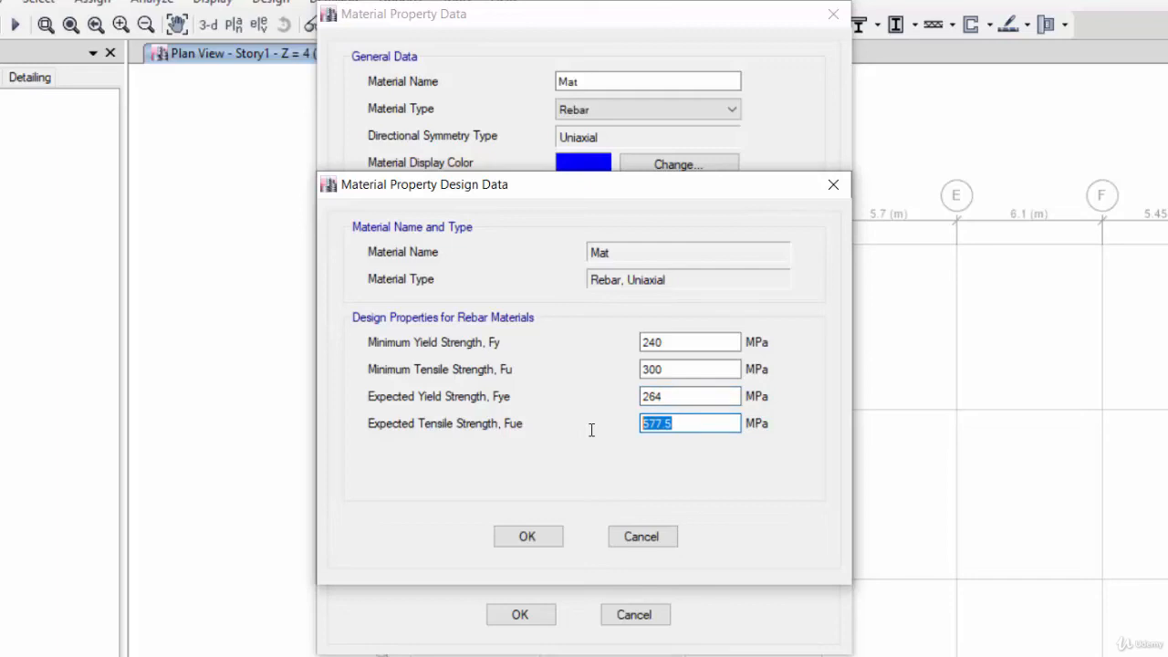
type("300*1.1")
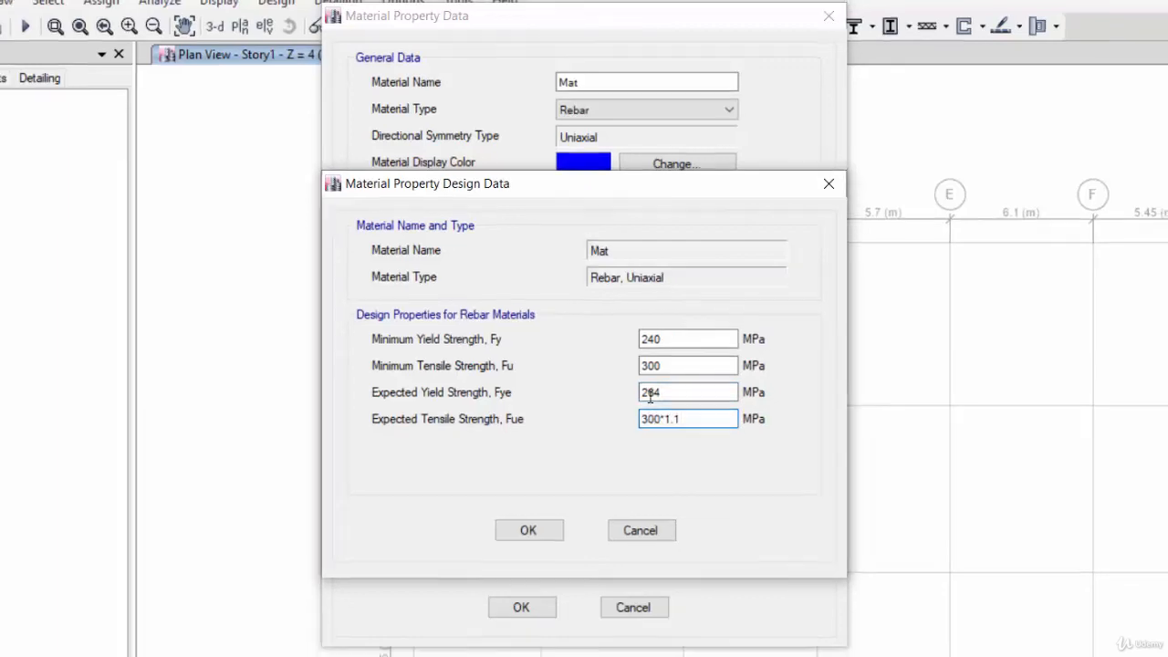
key("Tab")
left_click(527, 536)
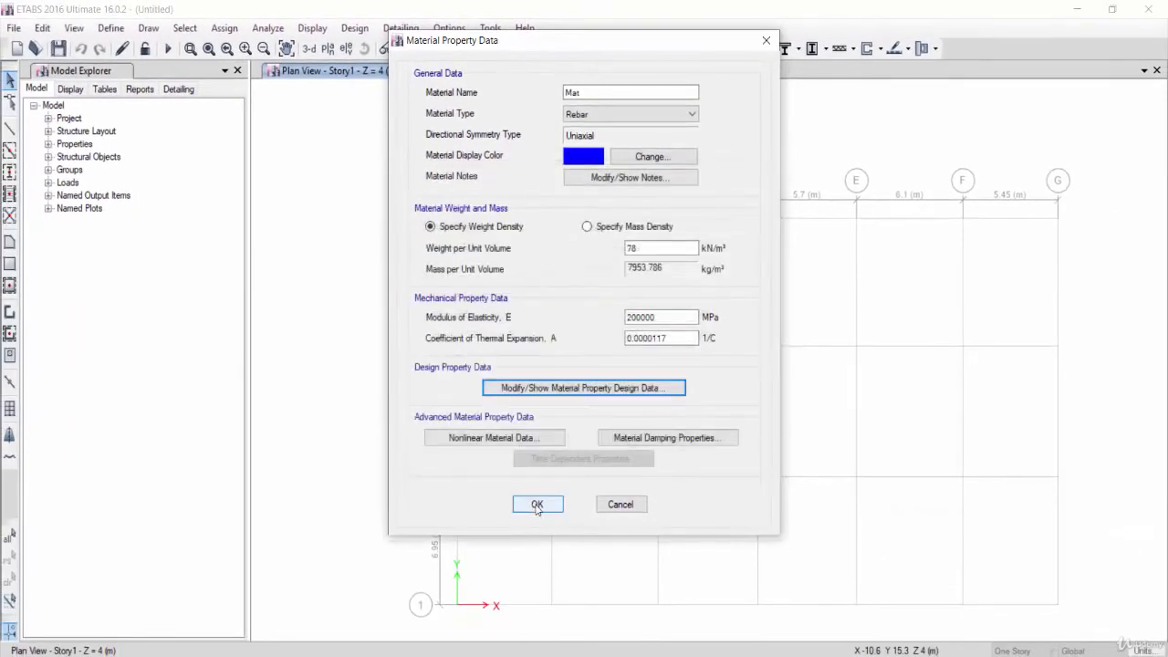
left_click(536, 504)
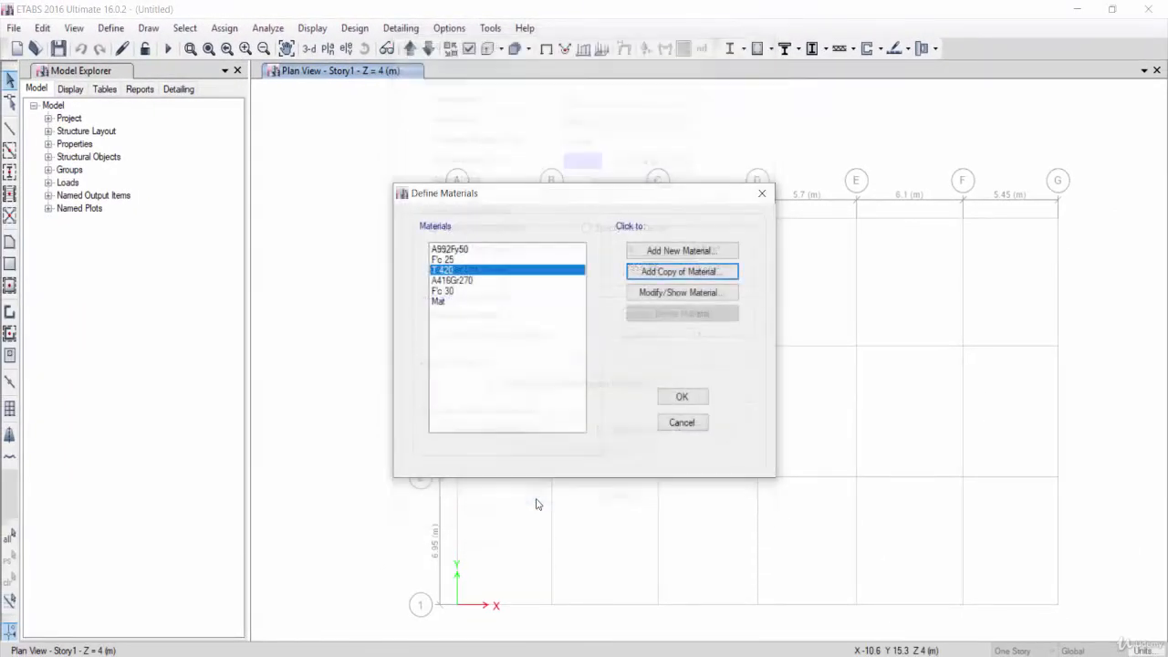
left_click(700, 399)
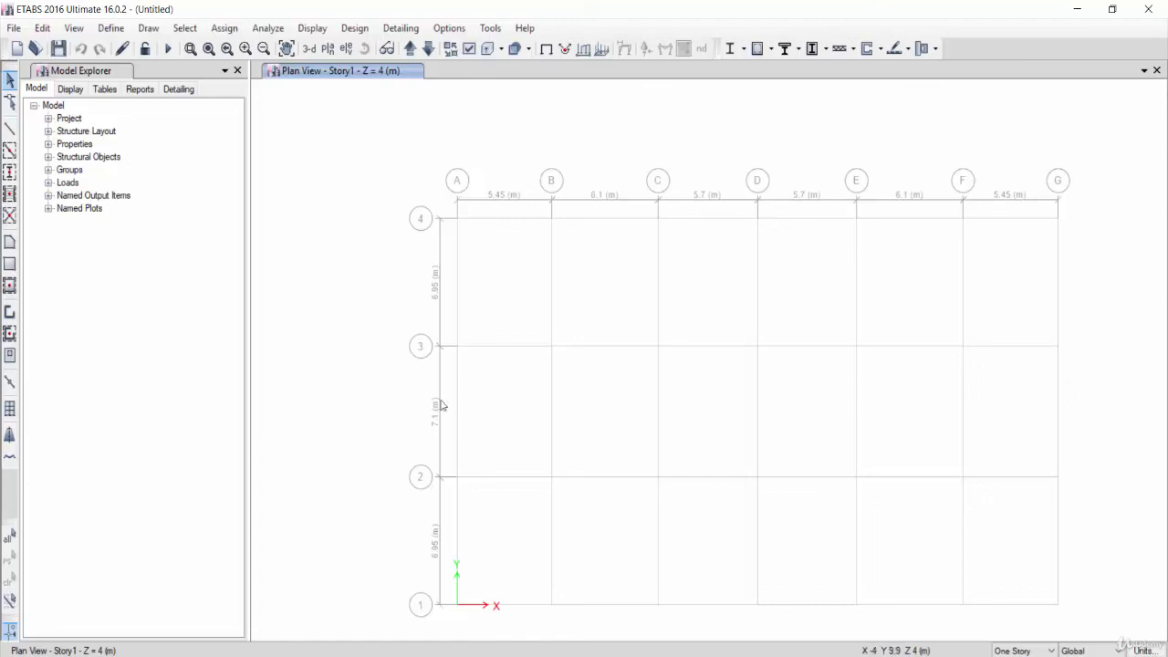
left_click(451, 29)
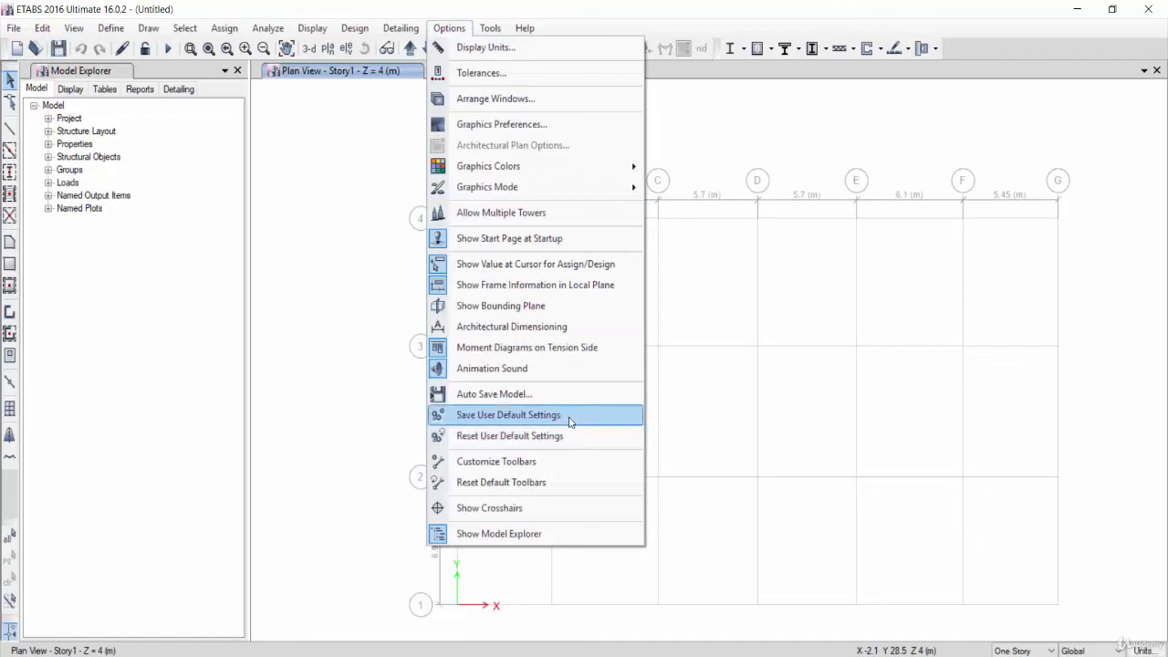
left_click(341, 352)
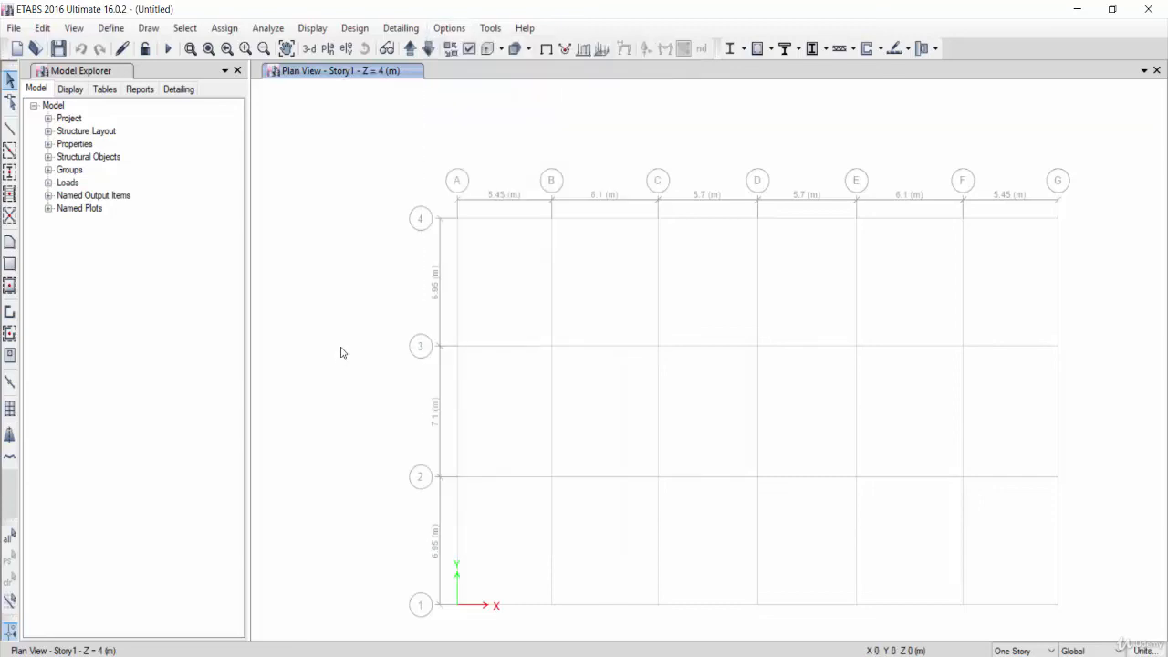